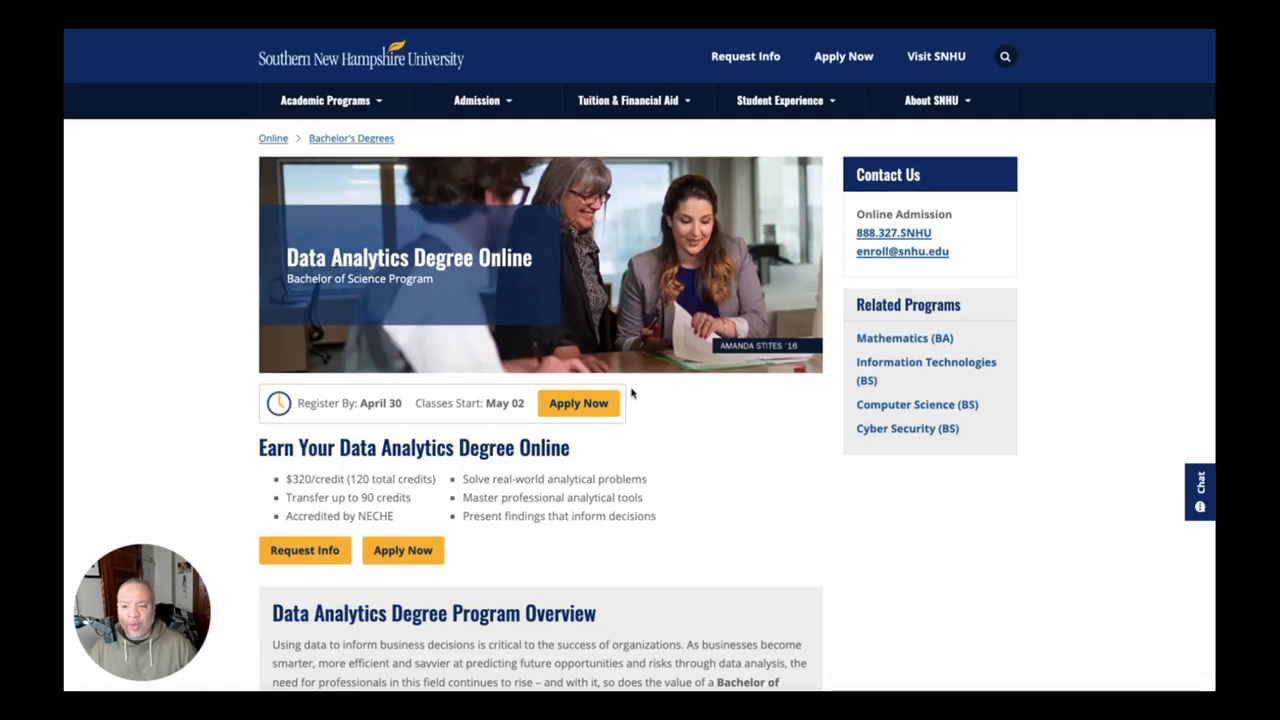
scroll(687, 369, "down", 1)
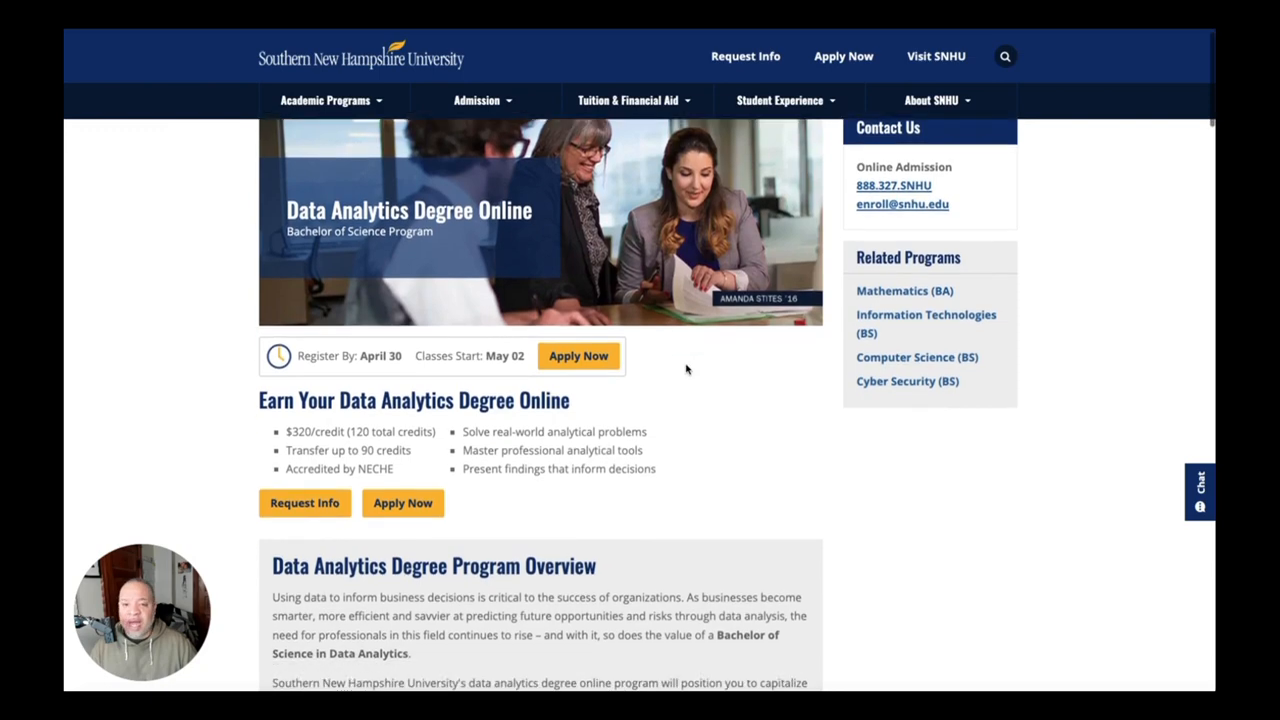
scroll(687, 369, "down", 1)
scroll(687, 369, "down", 2)
scroll(687, 369, "down", 1)
scroll(687, 369, "down", 1)
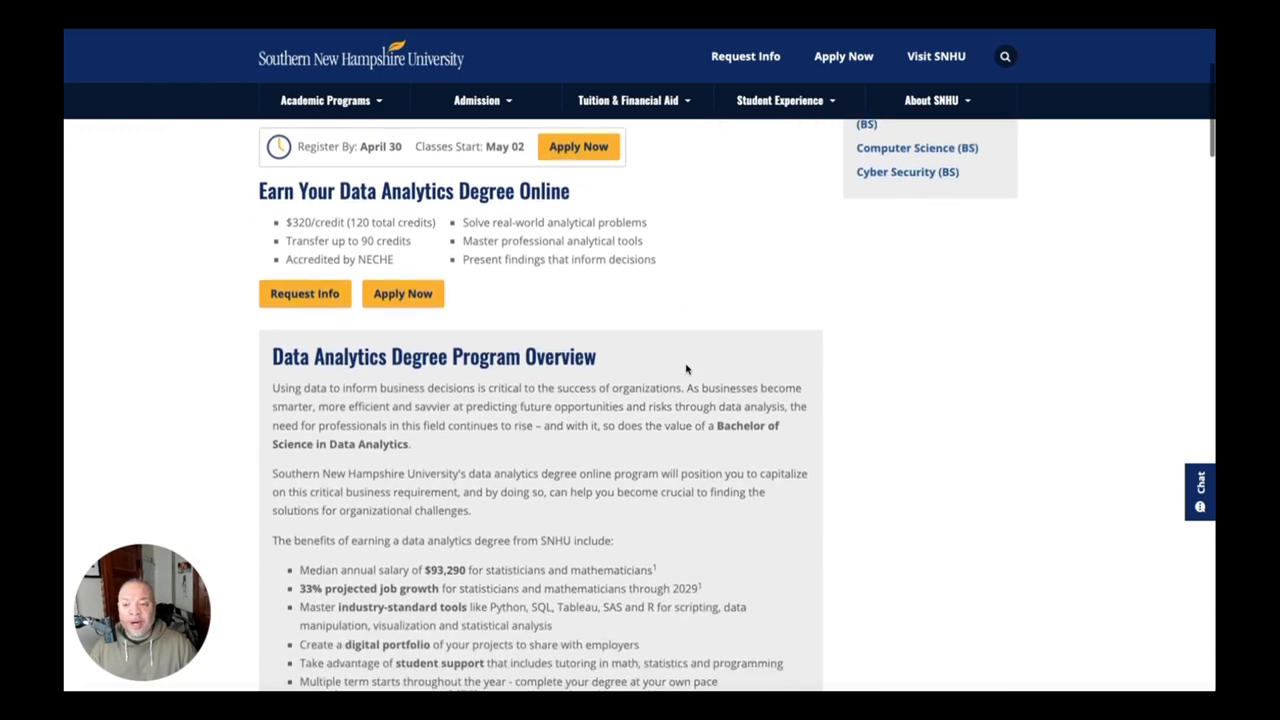
scroll(687, 369, "down", 1)
scroll(687, 369, "down", 1)
scroll(687, 369, "down", 1)
scroll(687, 369, "down", 1)
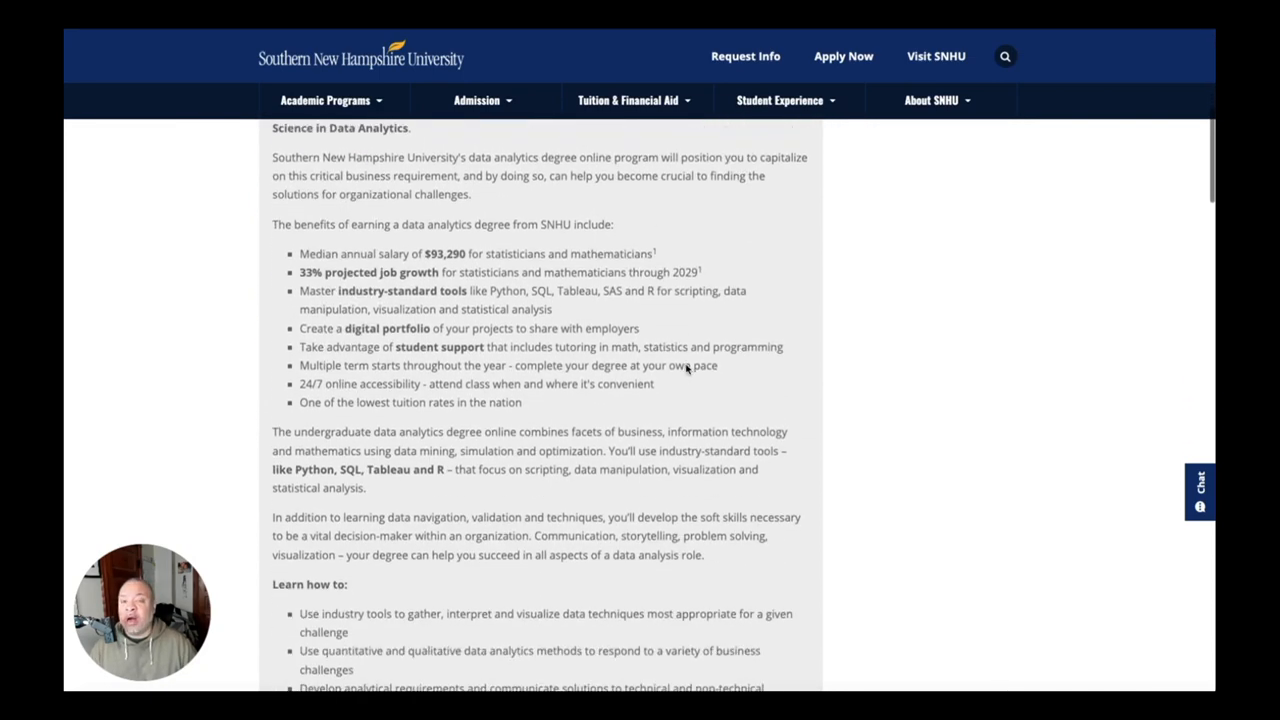
scroll(687, 369, "down", 1)
scroll(687, 369, "down", 1)
scroll(687, 369, "down", 1)
scroll(687, 369, "down", 1)
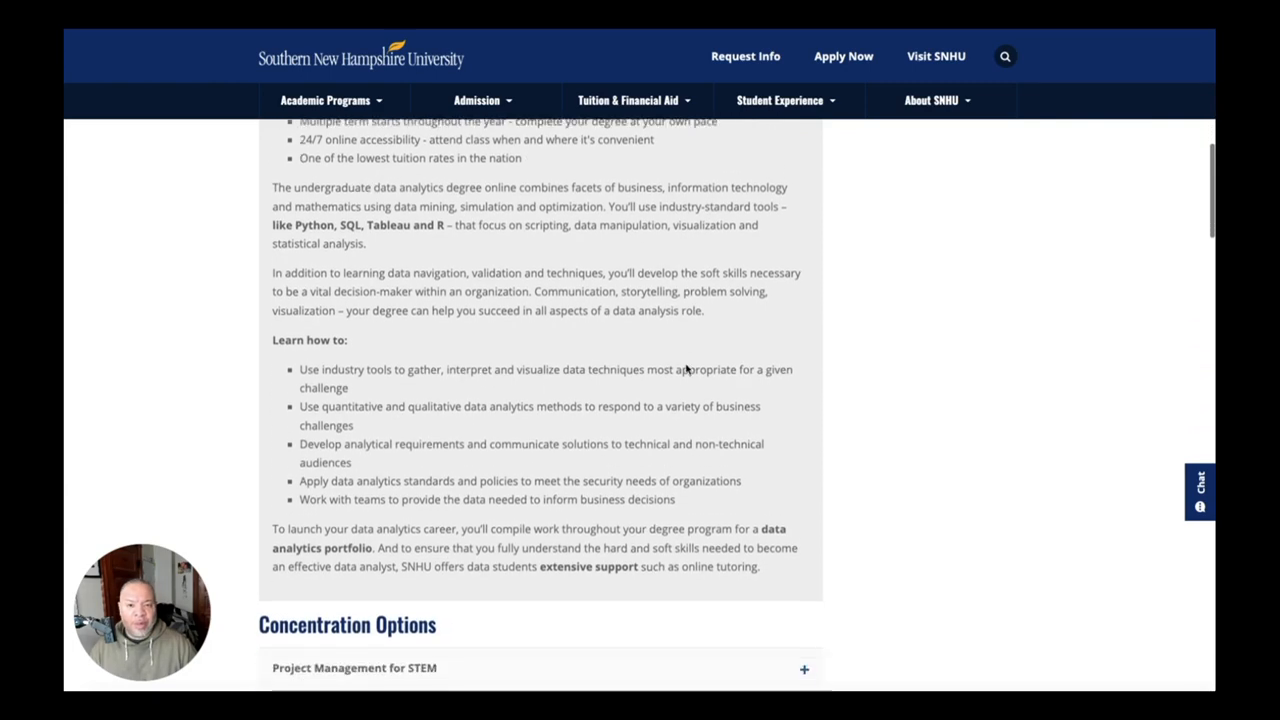
scroll(687, 369, "down", 1)
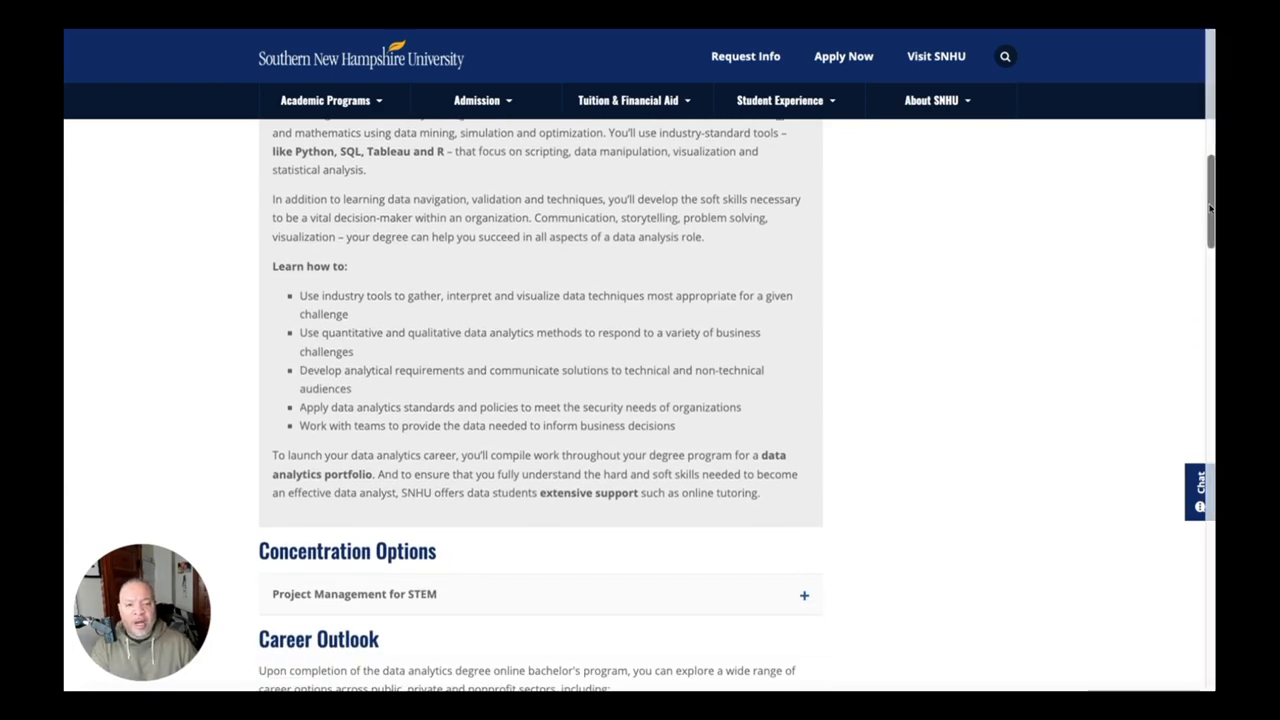
mouse_move(1209, 207)
left_mouse_down()
mouse_move(1209, 465)
mouse_move(1209, 425)
left_mouse_up()
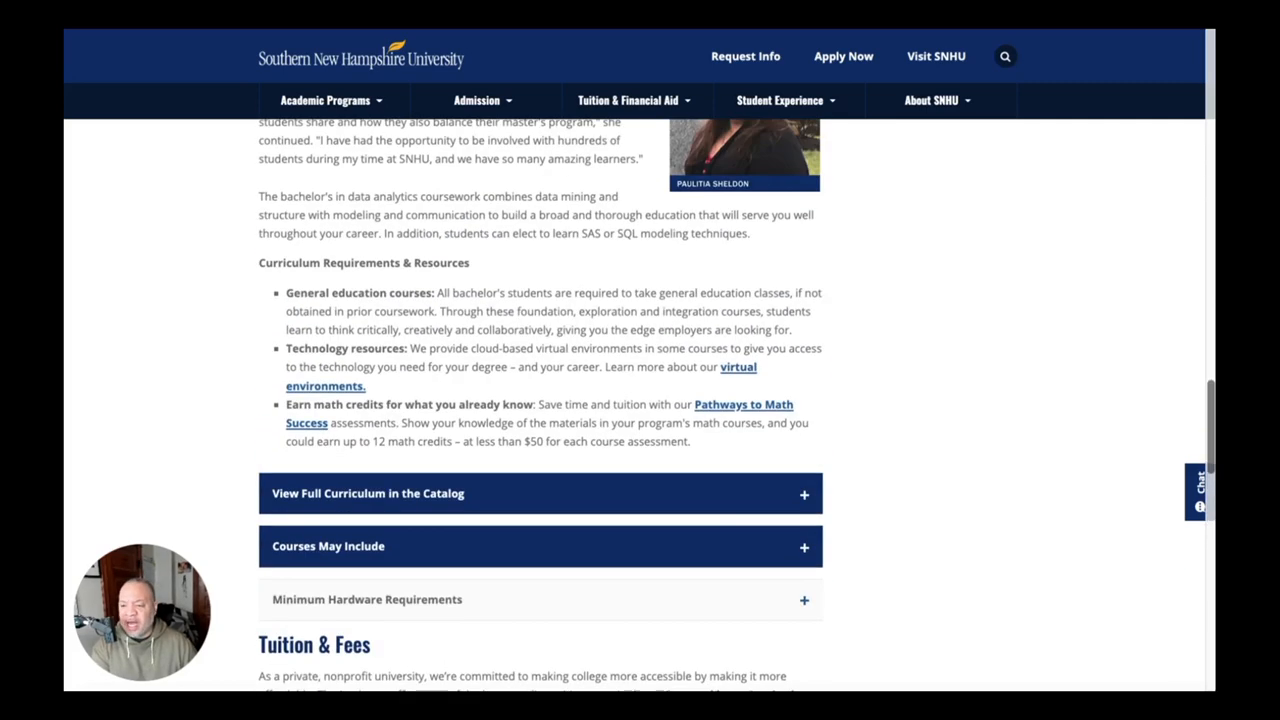
Expand the full-curriculum section and open the BS in Data Analytics catalog entry.
left_click(451, 493)
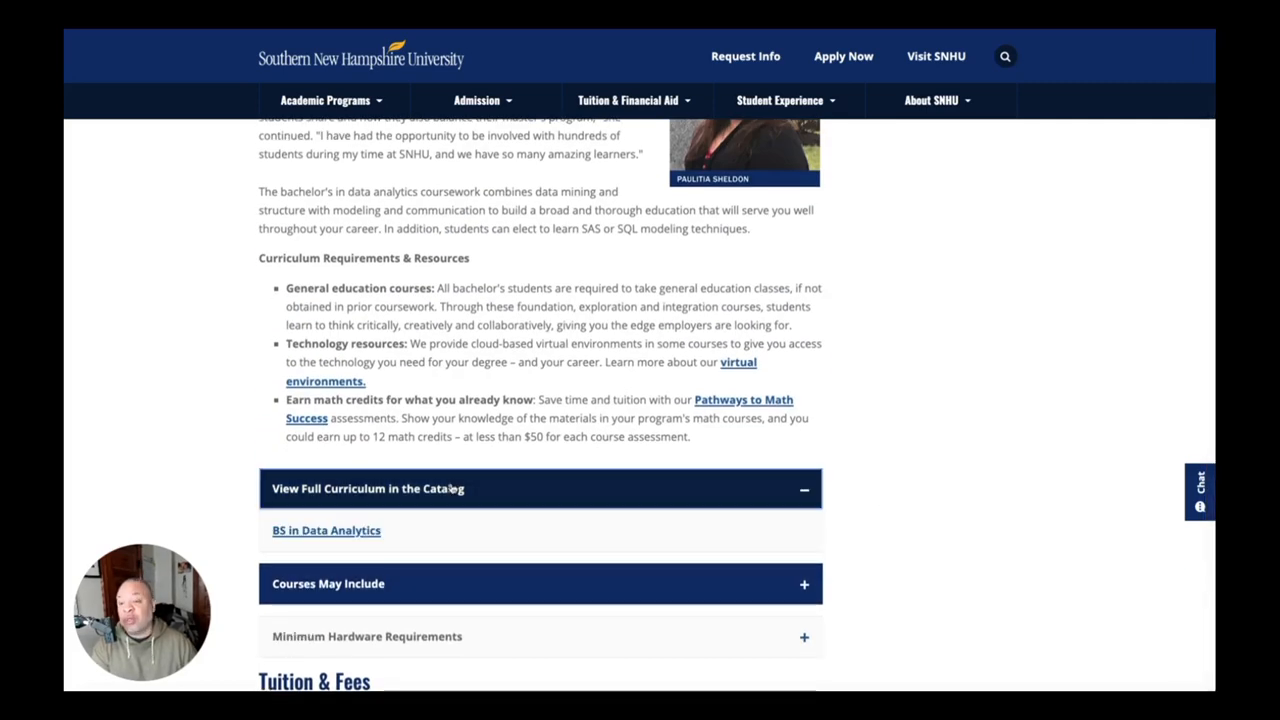
left_click(326, 530)
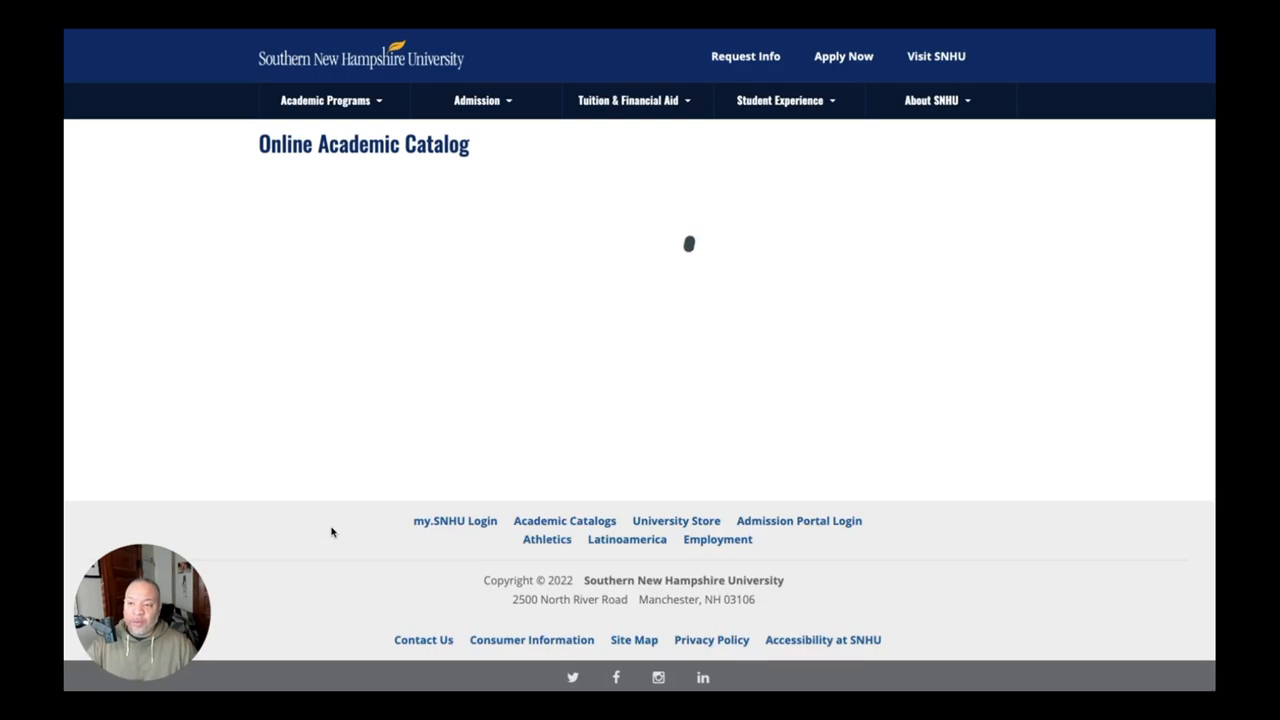
scroll(770, 288, "down", 3)
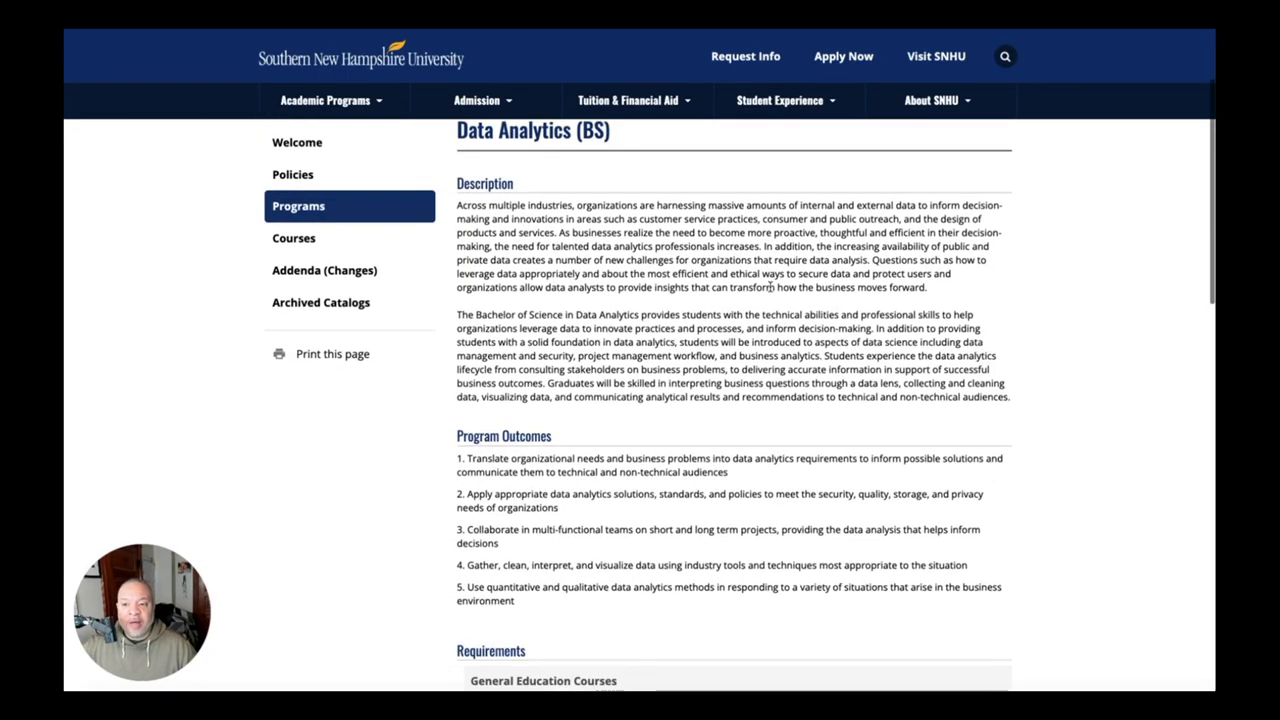
scroll(770, 288, "down", 2)
scroll(770, 288, "up", 4)
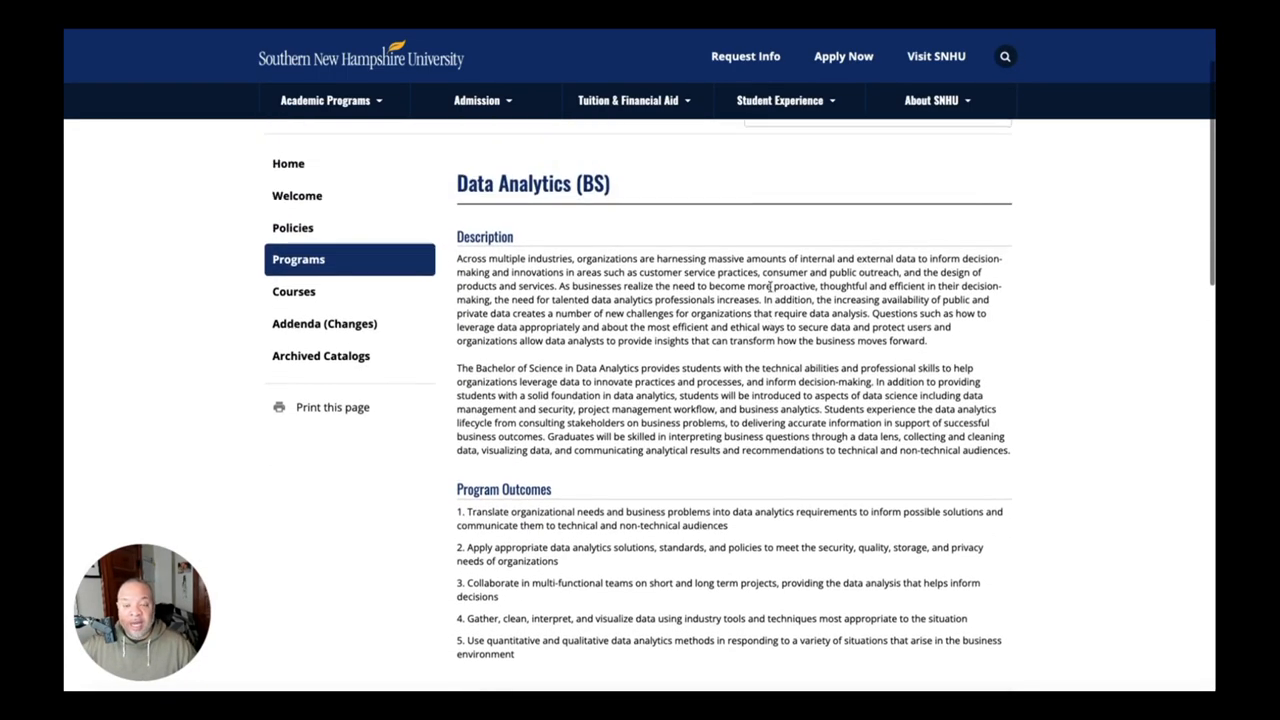
scroll(770, 288, "down", 5)
scroll(770, 288, "down", 5)
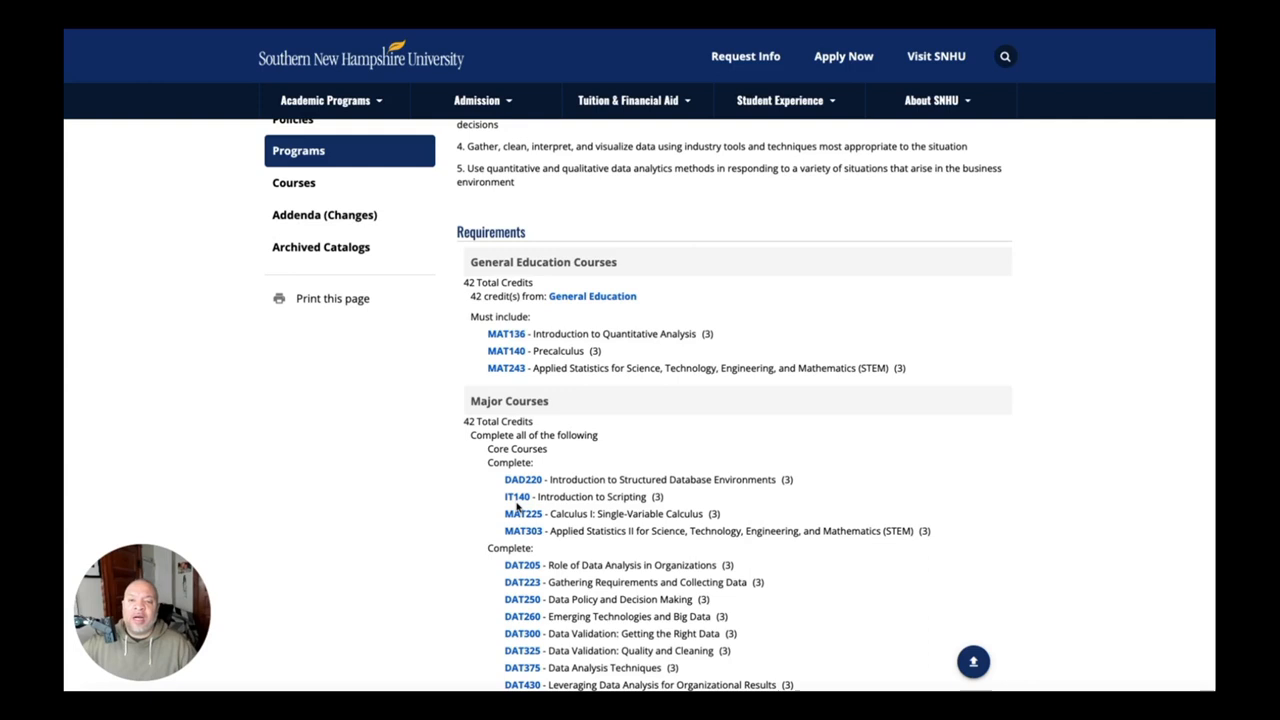
scroll(516, 505, "down", 2)
scroll(516, 505, "down", 1)
scroll(516, 505, "down", 1)
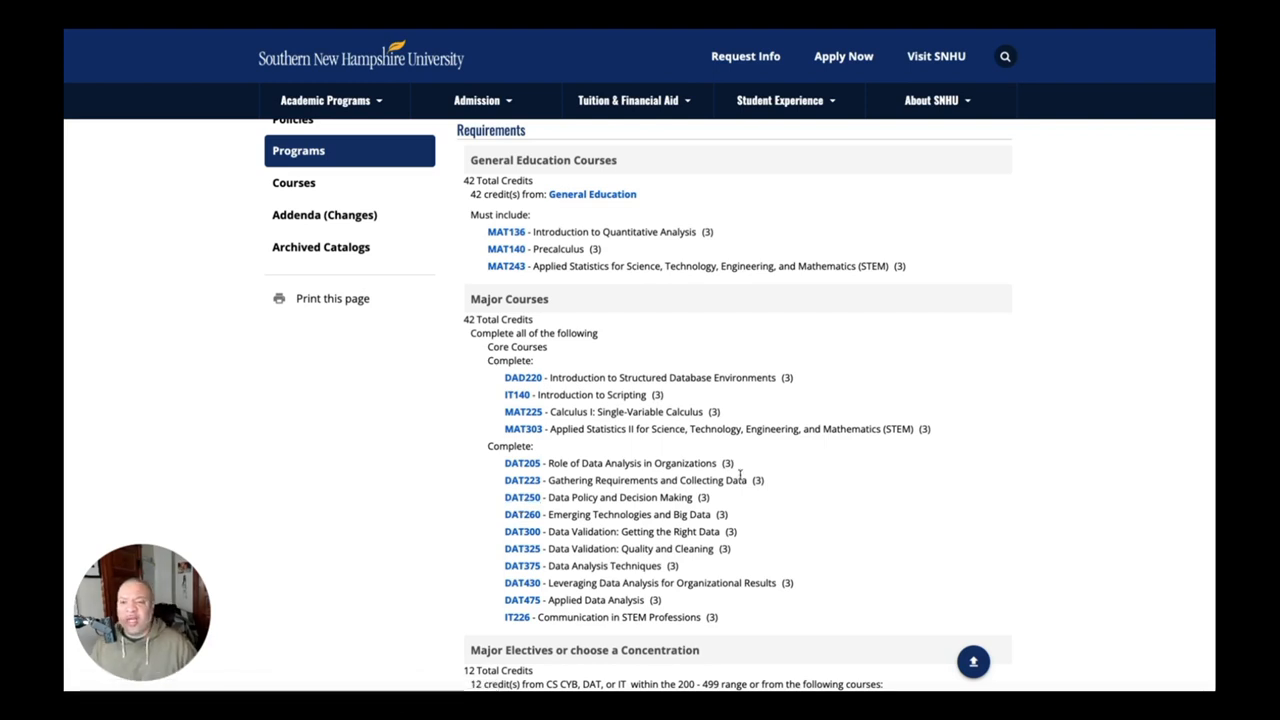
scroll(740, 470, "up", 1)
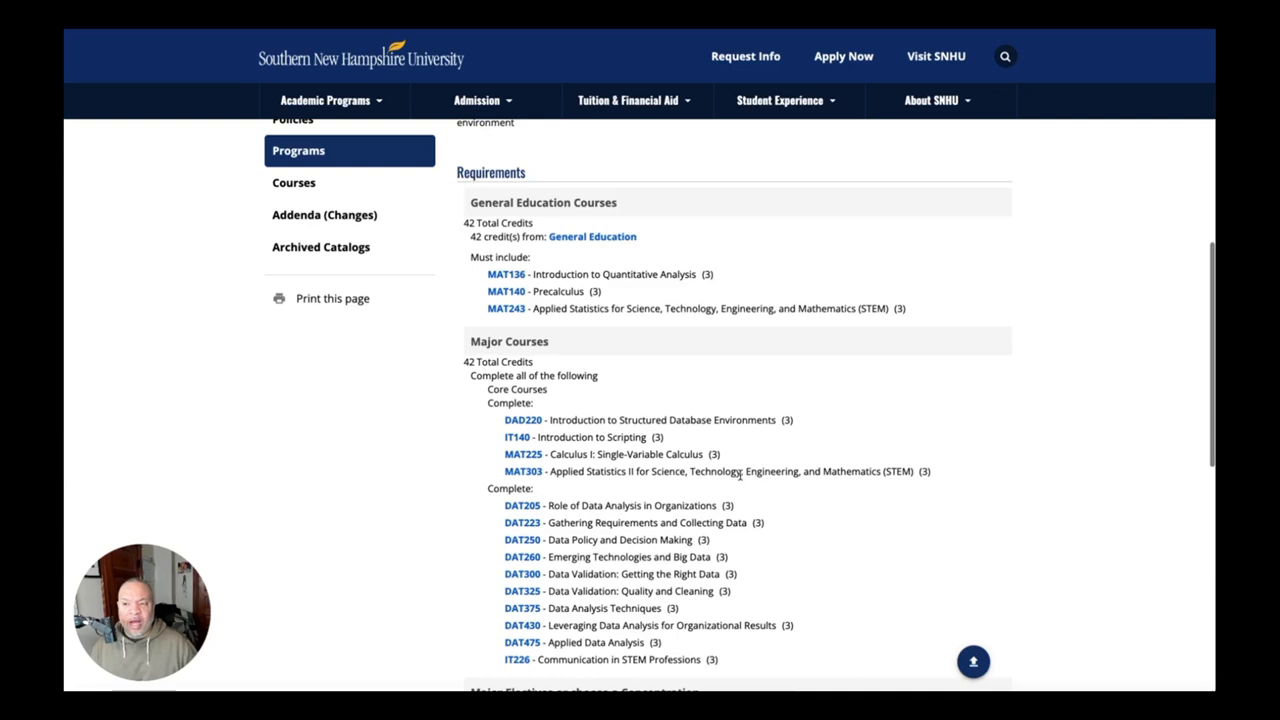
scroll(740, 470, "up", 1)
scroll(740, 474, "up", 1)
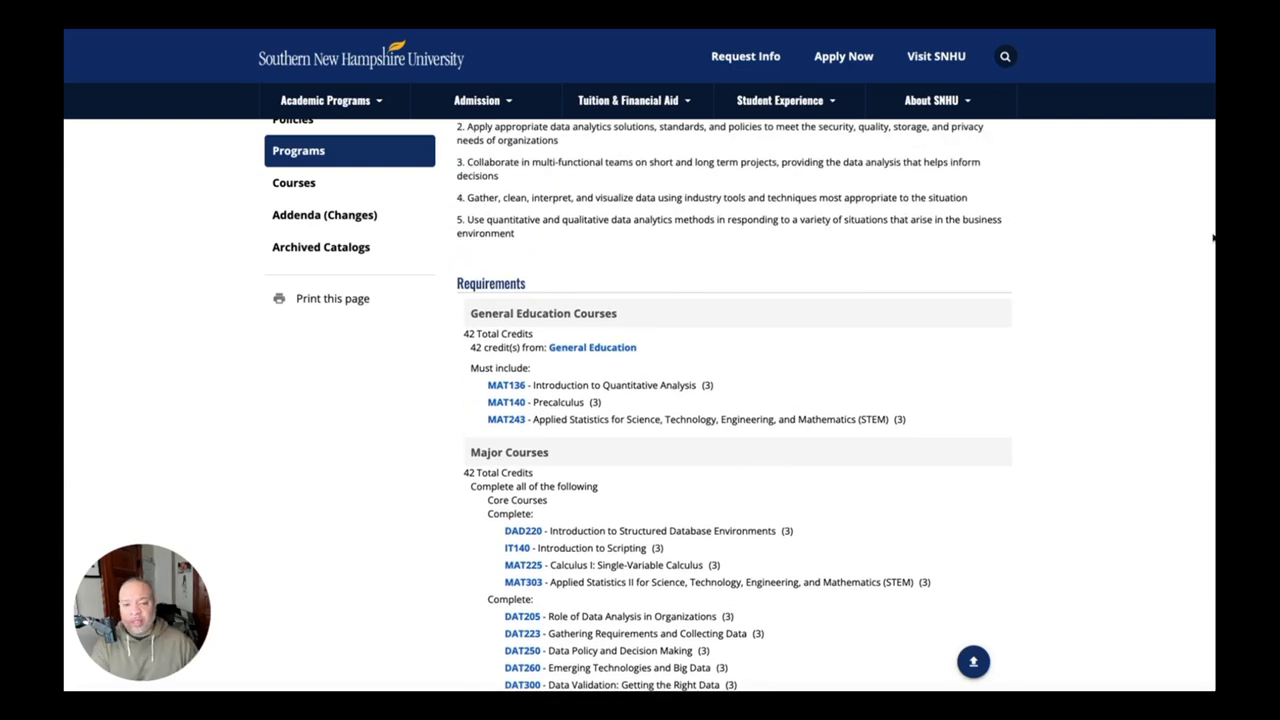
scroll(896, 430, "down", 2)
scroll(896, 430, "down", 2)
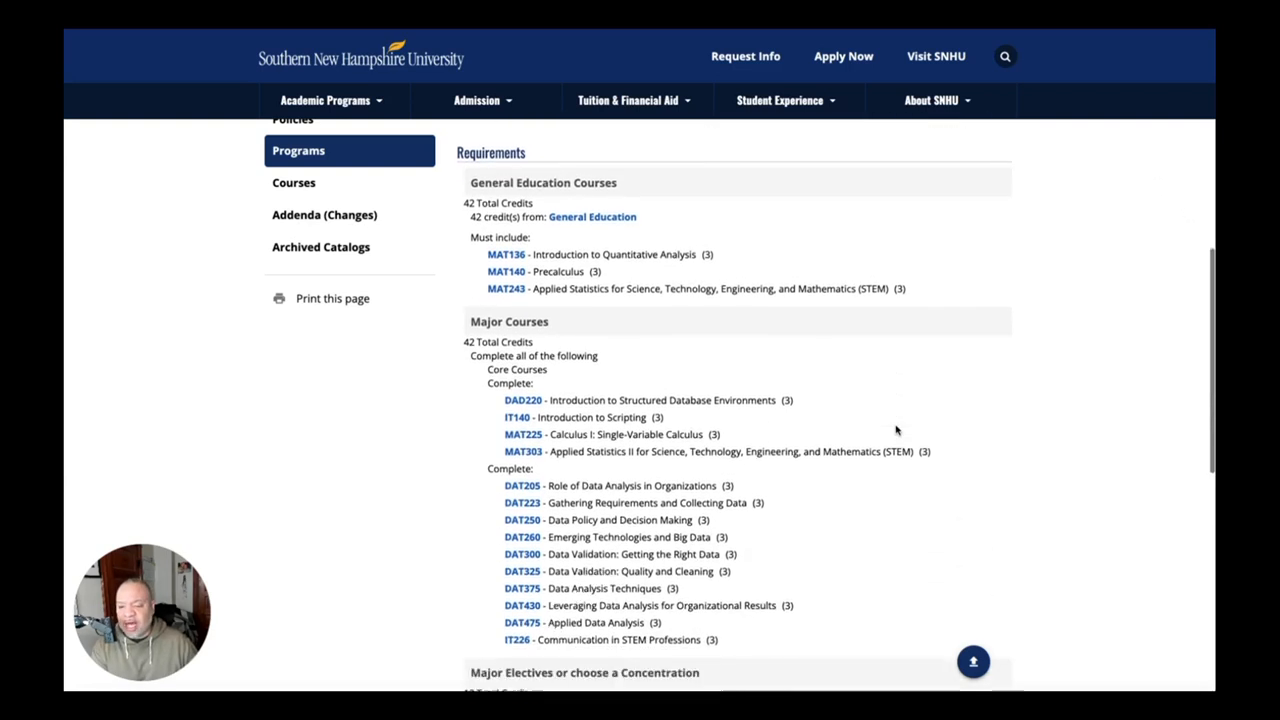
scroll(896, 430, "down", 1)
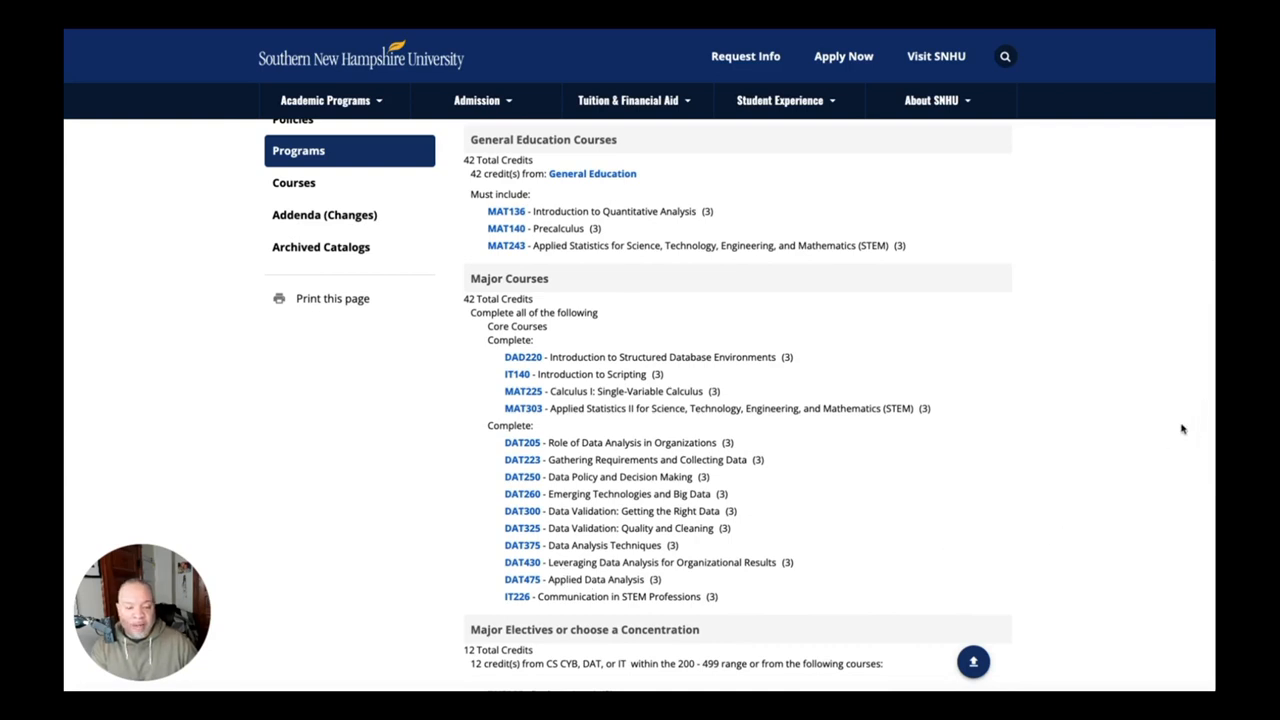
scroll(1182, 428, "up", 2)
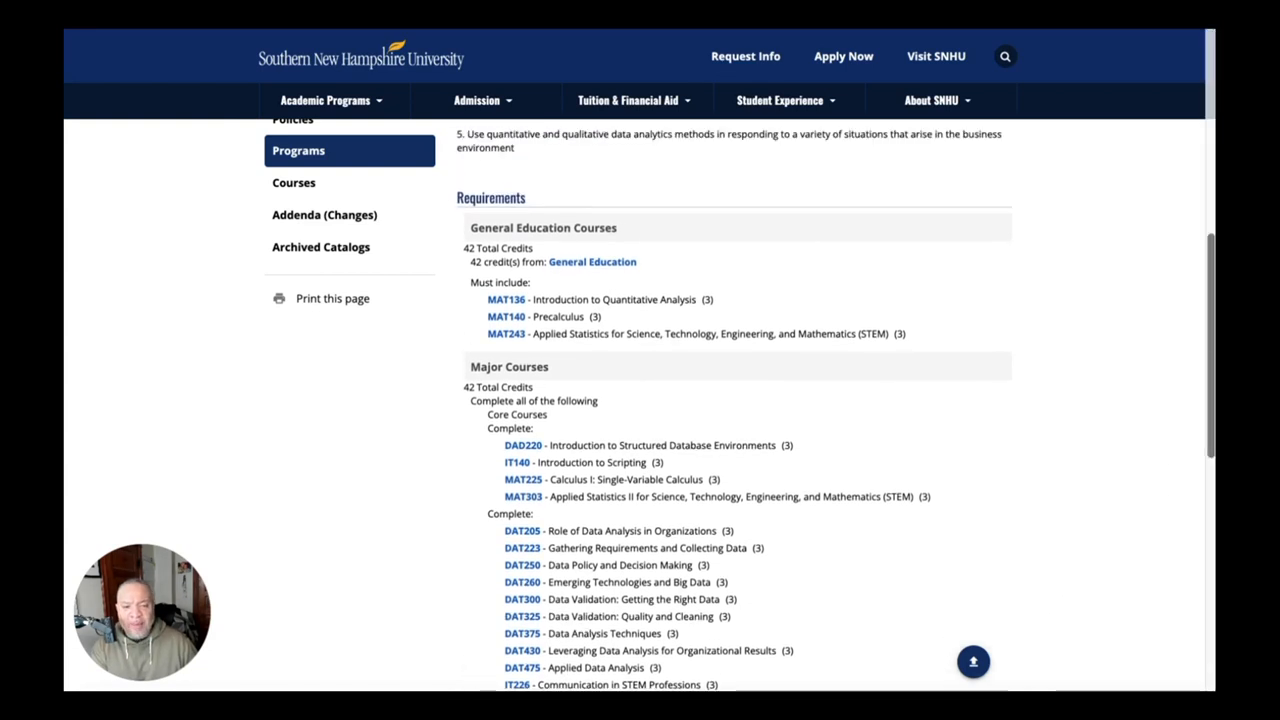
scroll(1182, 428, "up", 3)
scroll(1182, 428, "up", 3)
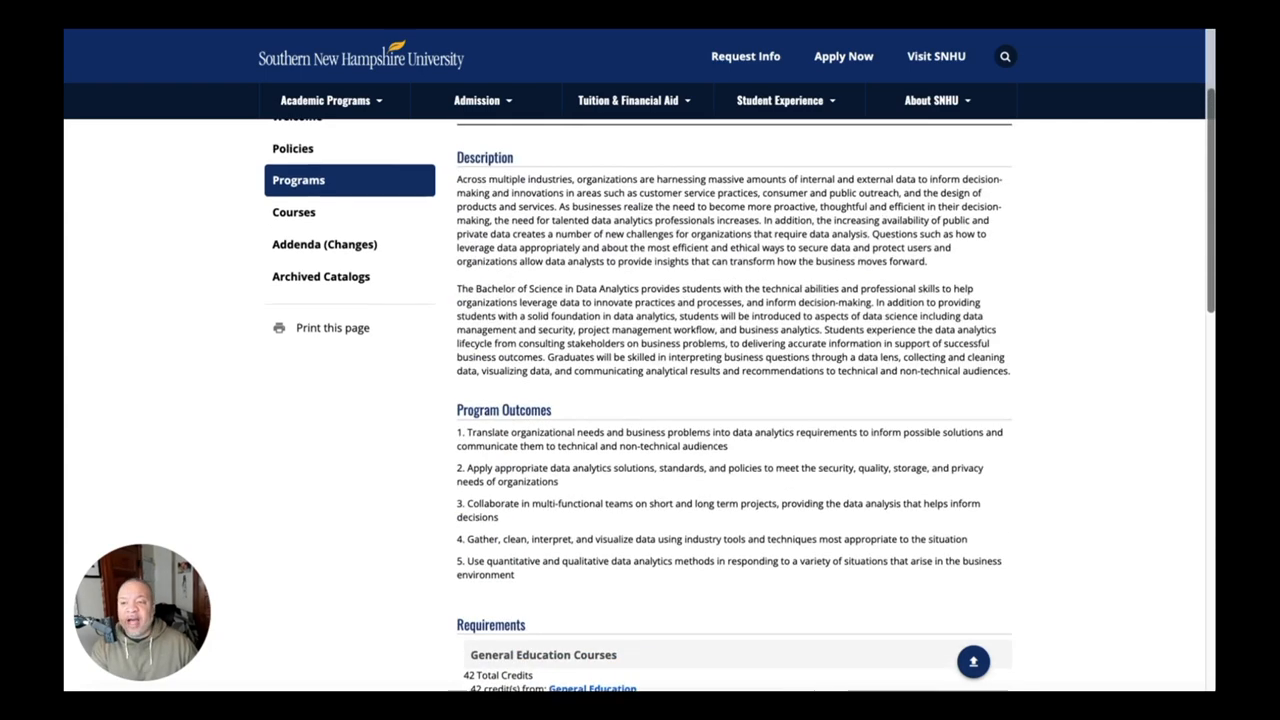
scroll(1182, 428, "up", 3)
scroll(1182, 428, "up", 2)
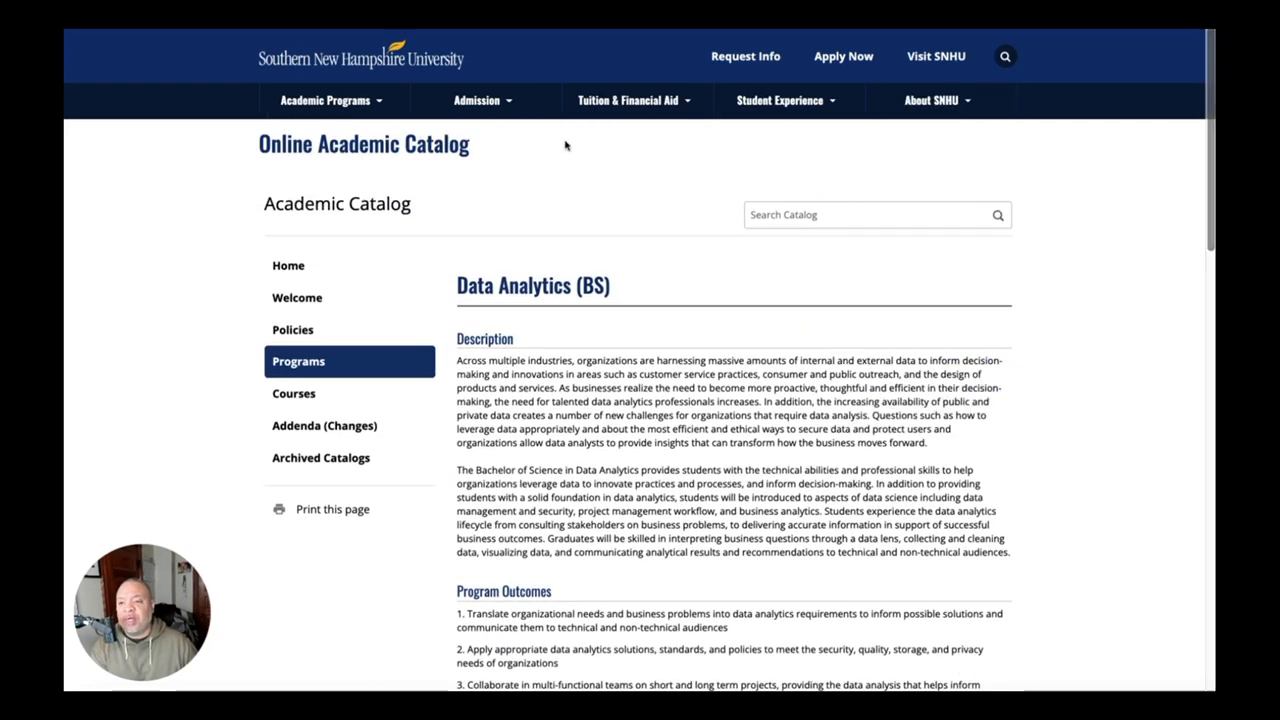
From Master's Degrees, filter the program finder to Masters and Data Analytics and run the search.
left_click(322, 316)
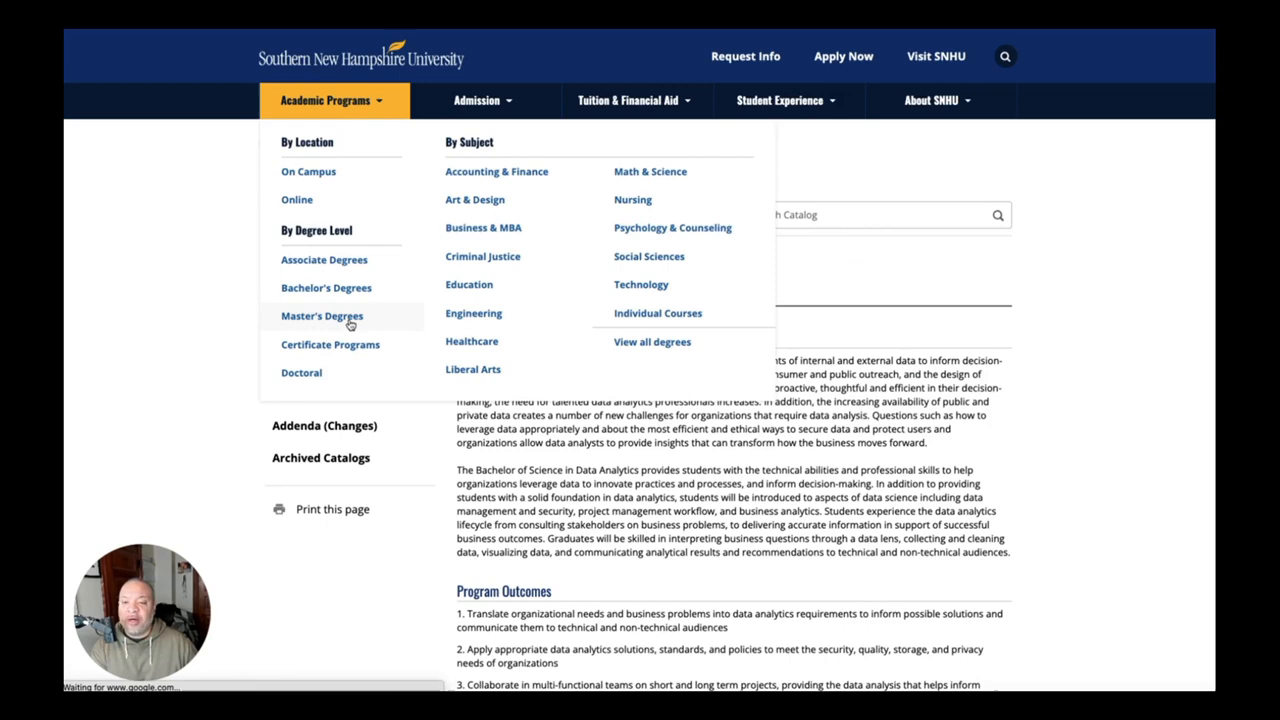
left_click(925, 349)
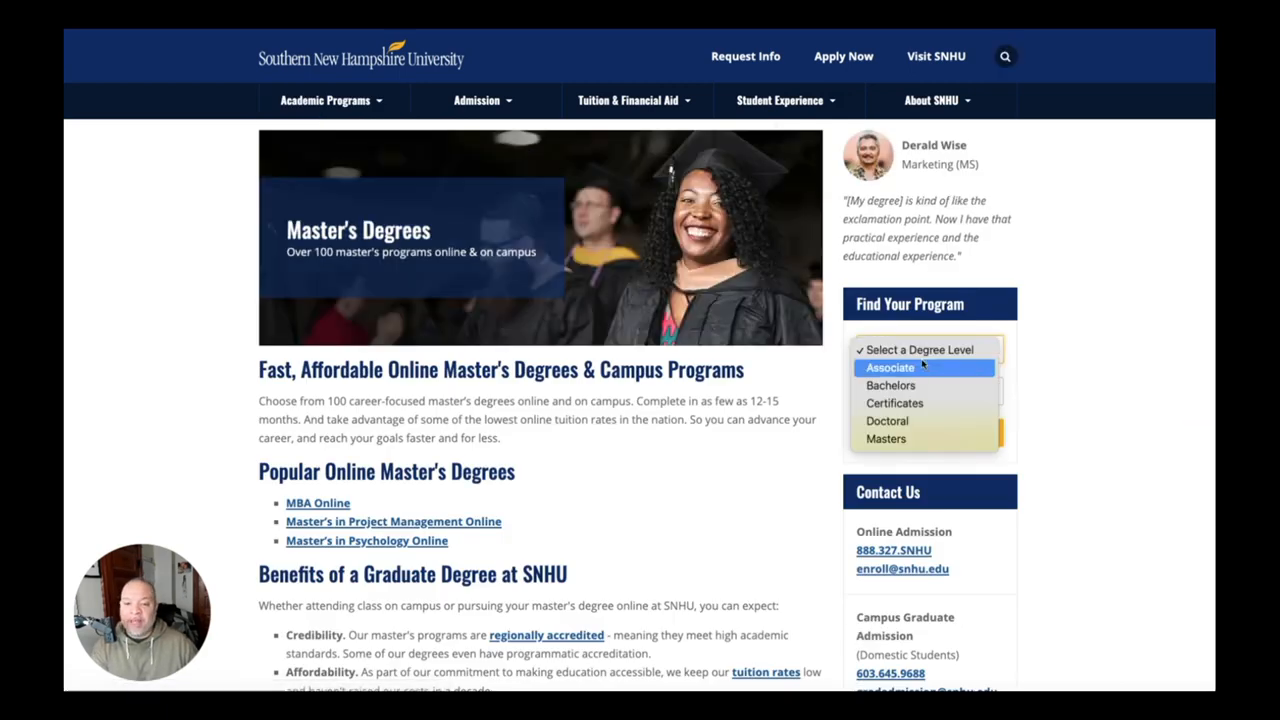
left_click(947, 439)
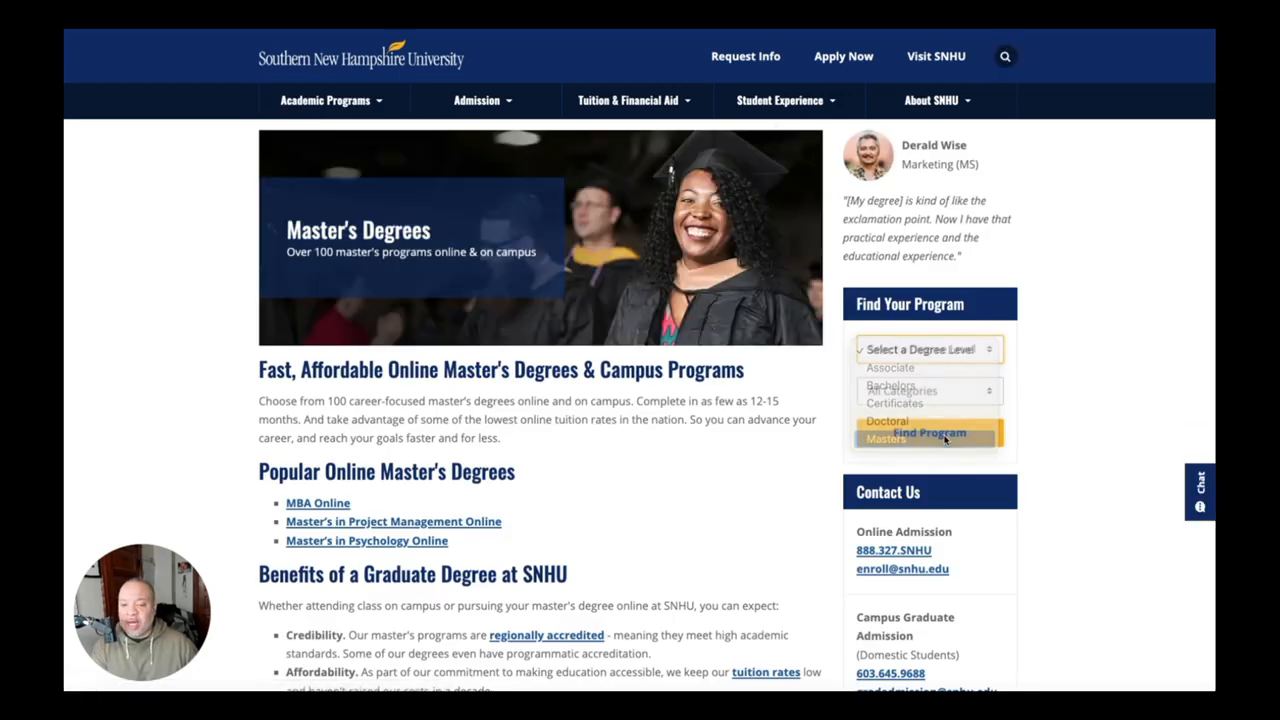
left_click(935, 392)
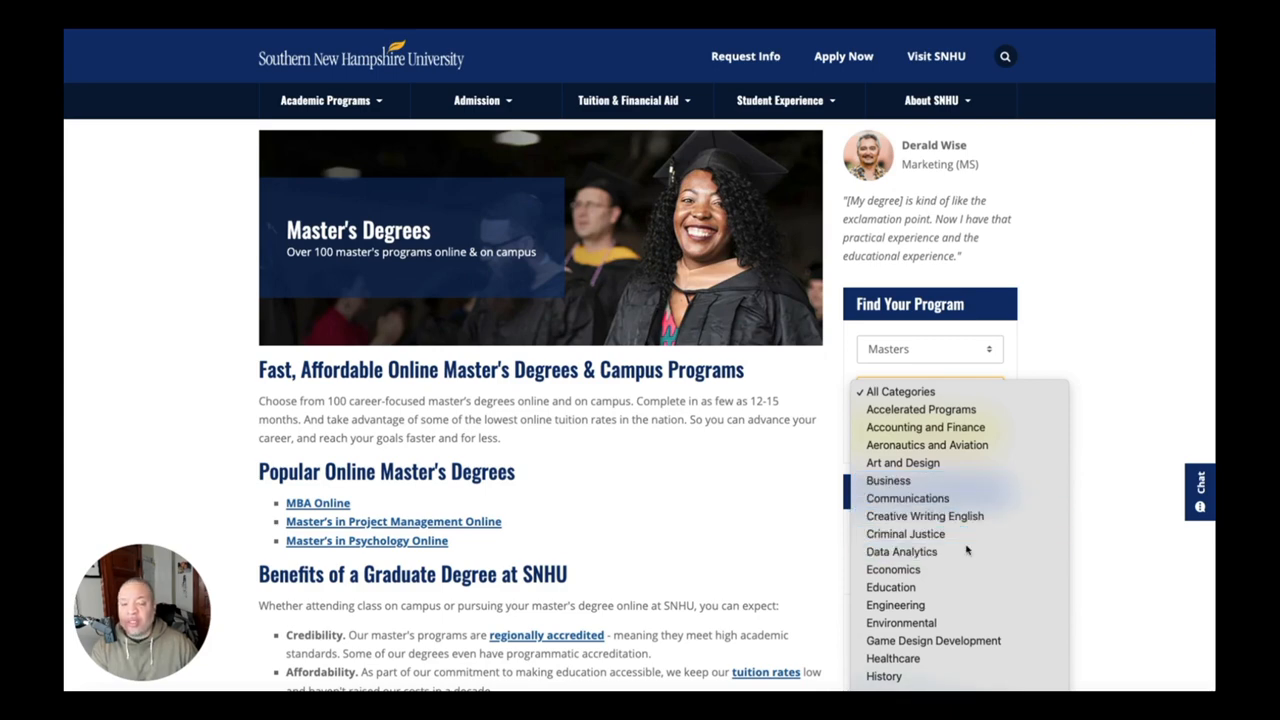
left_click(902, 551)
left_click(929, 432)
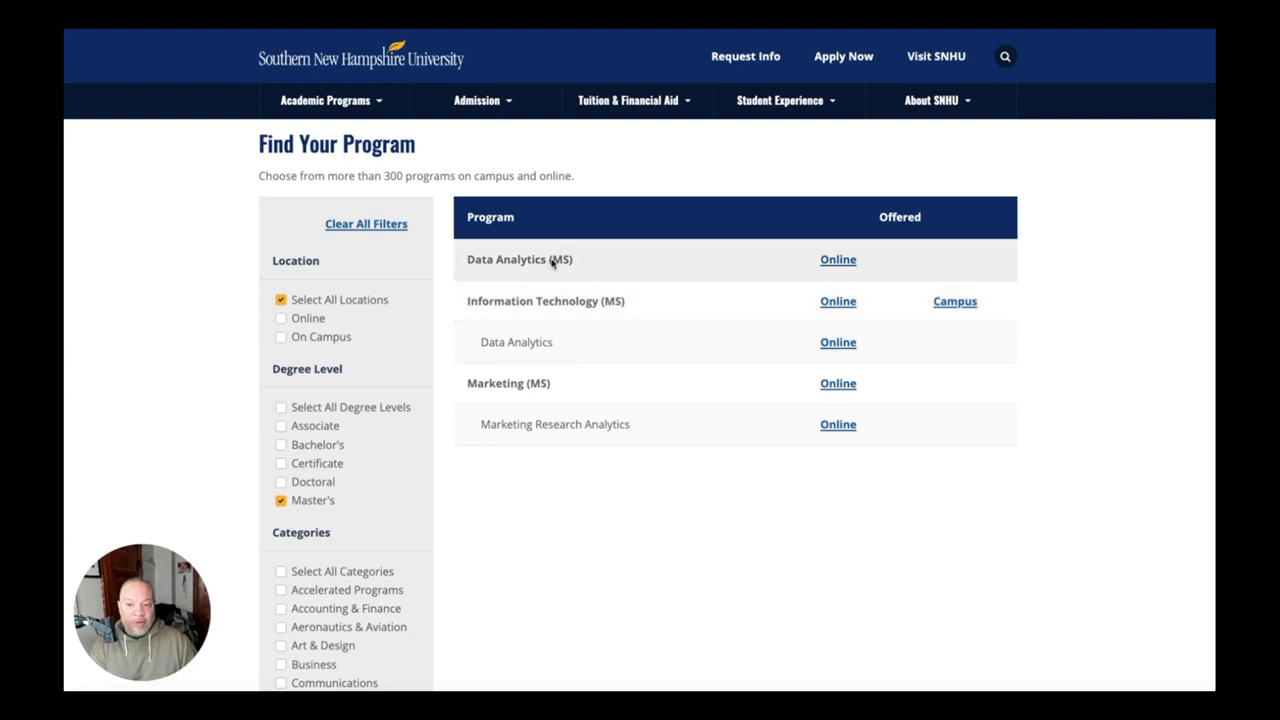
From the Master's in Data Analytics Online page, open the MS in Data Analytics catalog entry.
left_click(838, 259)
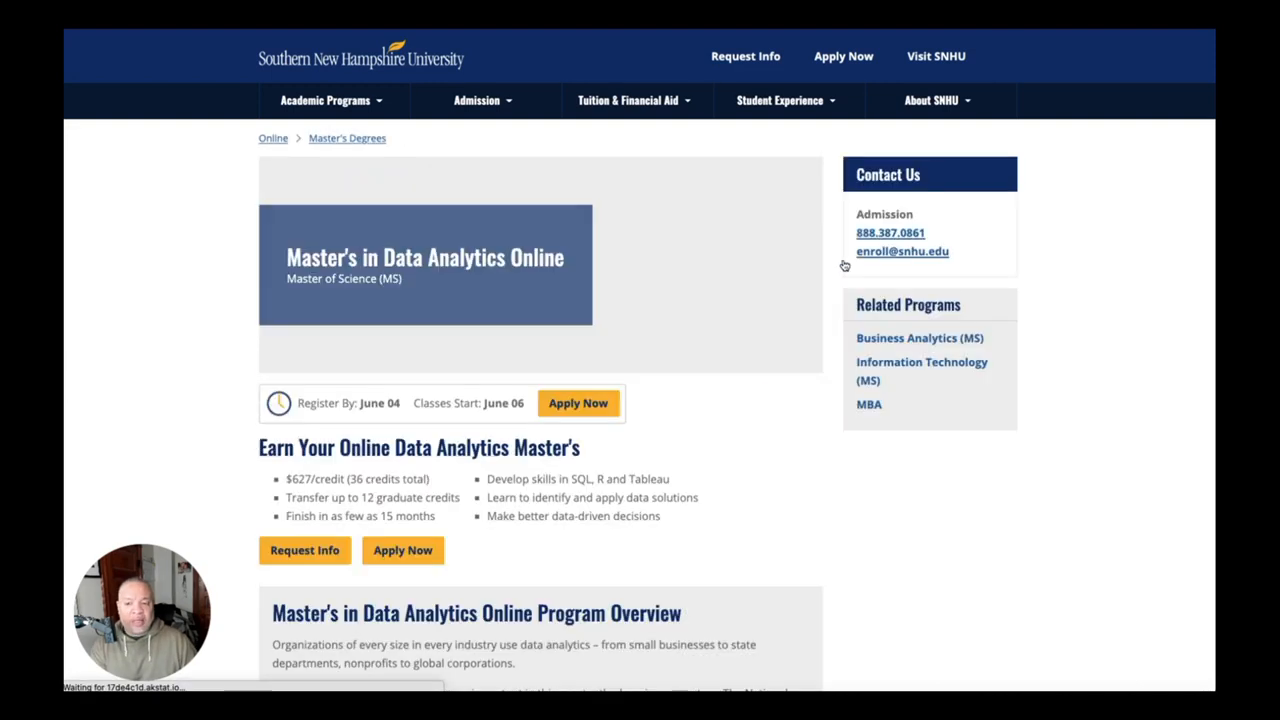
scroll(713, 432, "down", 2)
scroll(660, 395, "down", 3)
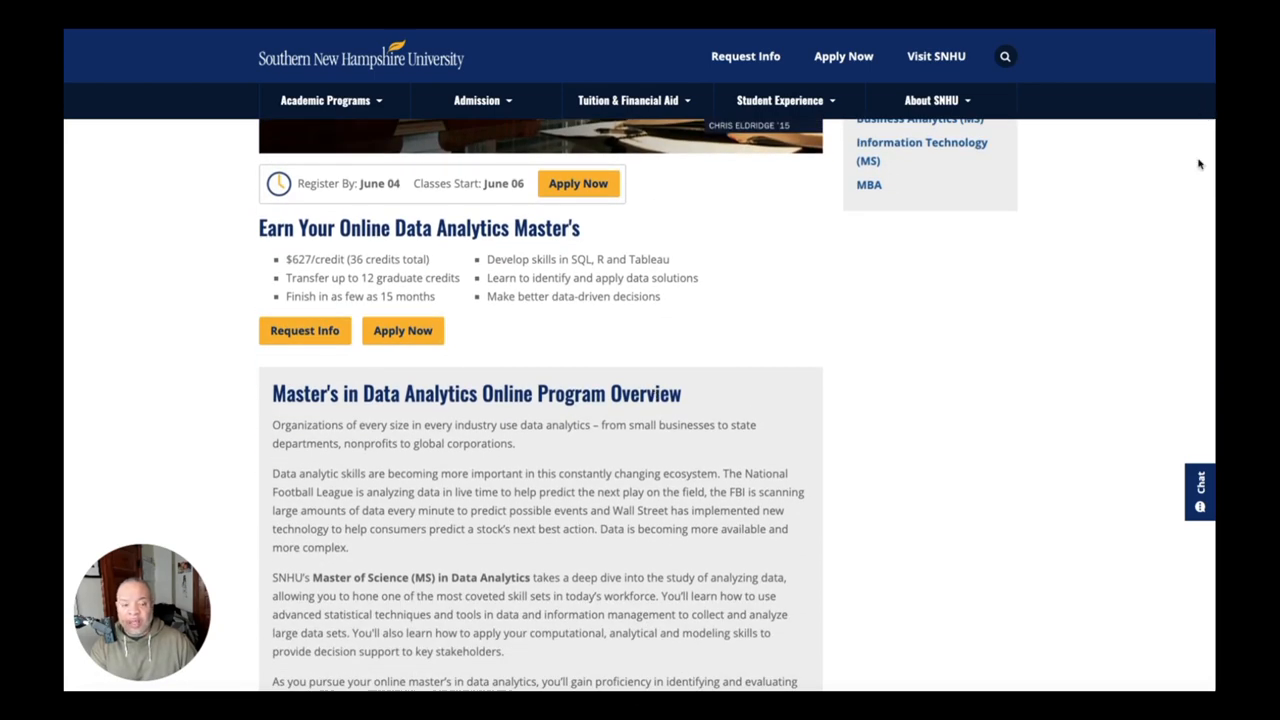
scroll(1200, 164, "down", 1)
scroll(1200, 164, "down", 1)
left_click_drag(1210, 125, 1210, 440)
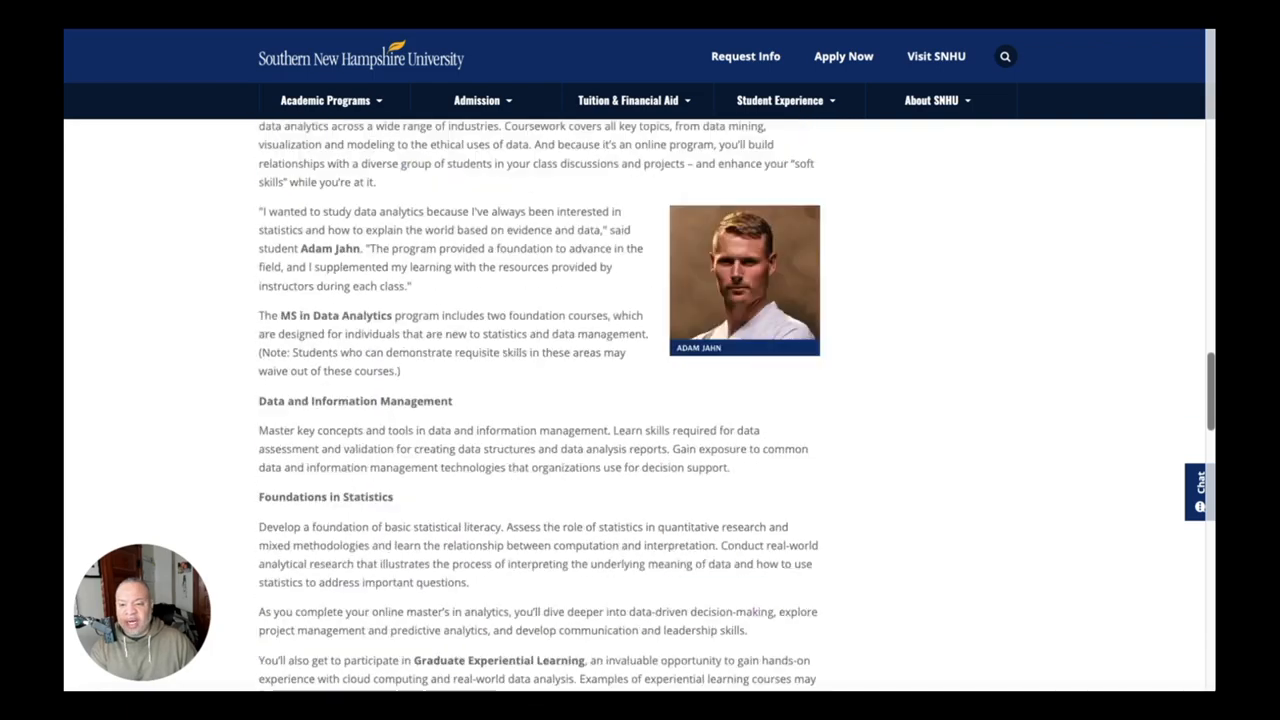
scroll(700, 400, "down", 3)
scroll(700, 400, "up", 1)
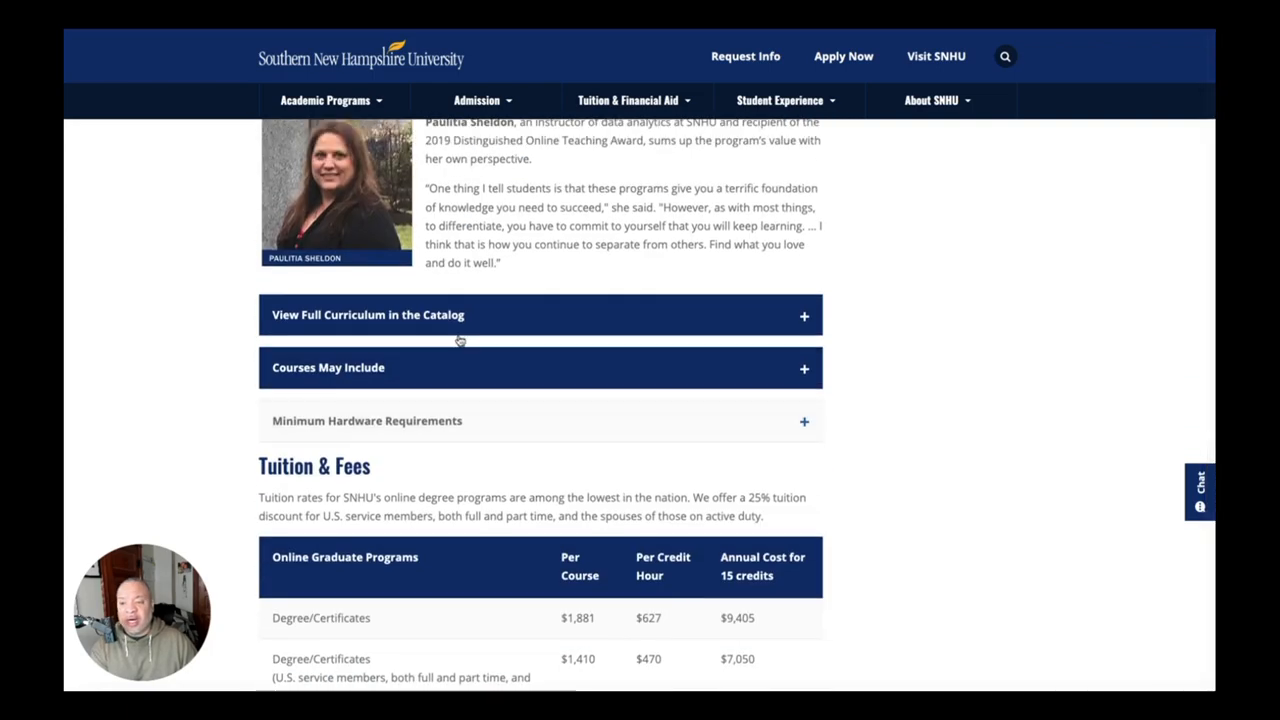
left_click(405, 318)
left_click(320, 358)
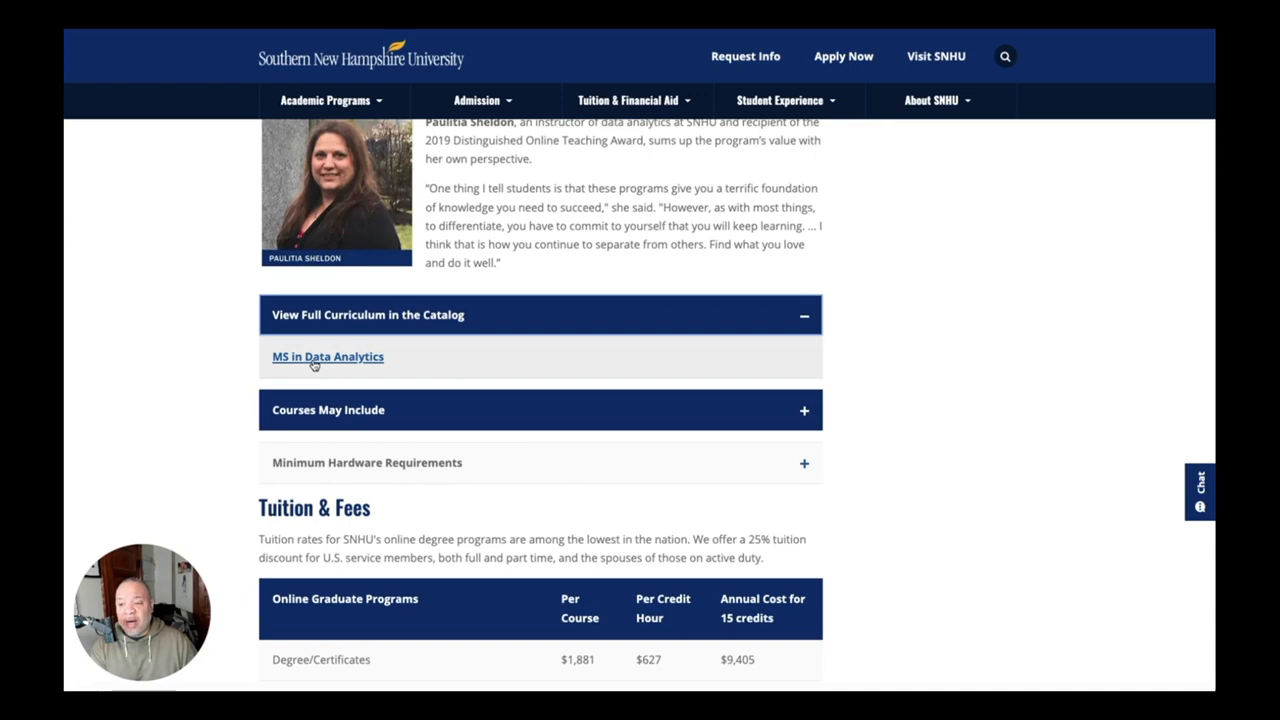
scroll(857, 341, "down", 3)
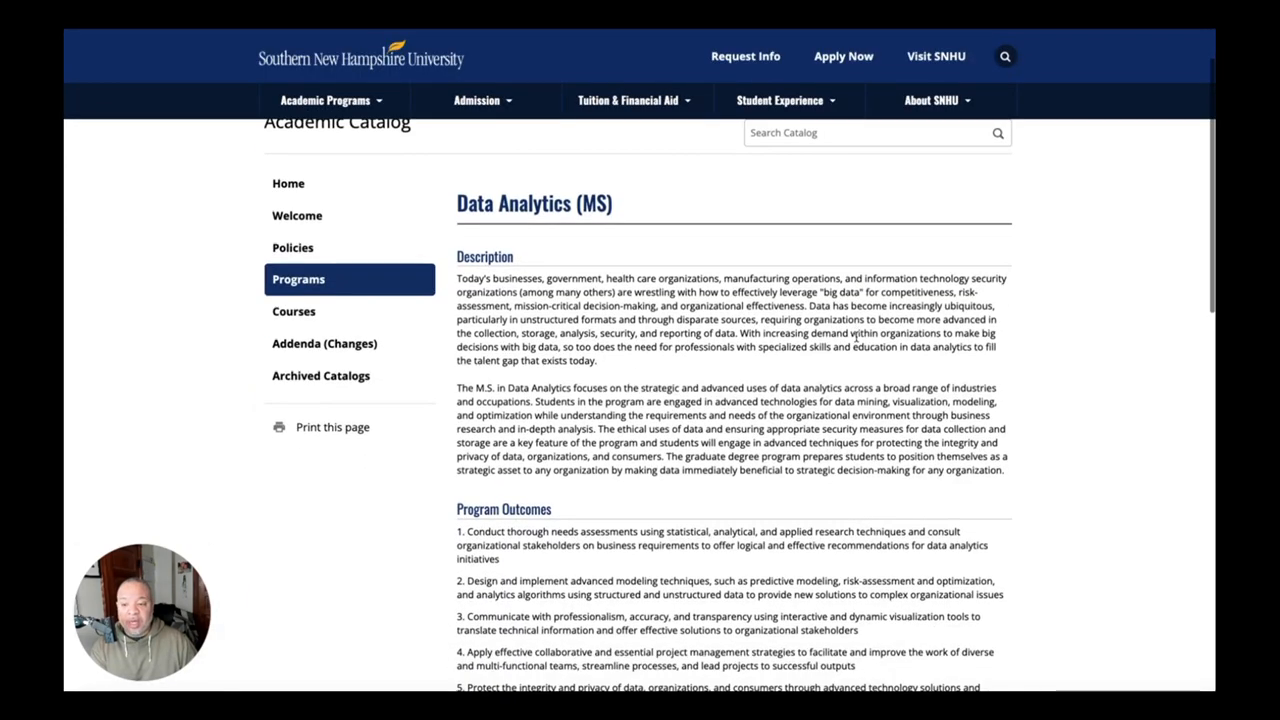
scroll(857, 341, "down", 2)
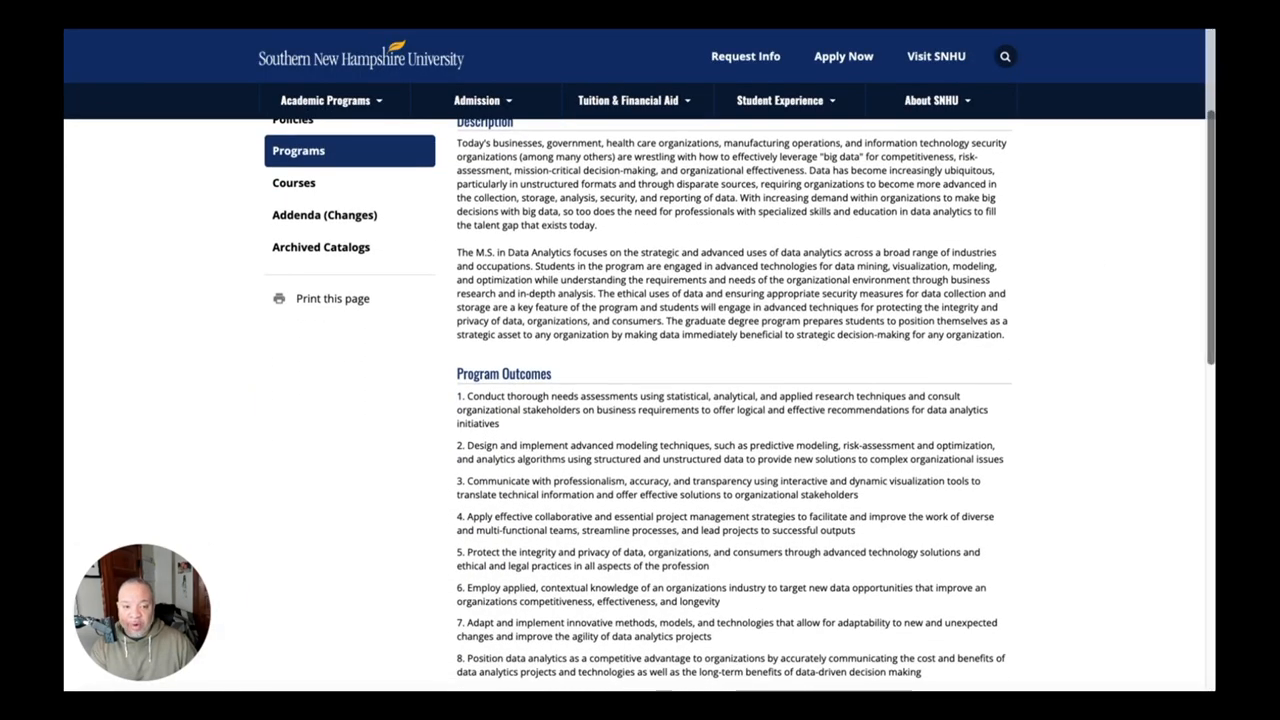
scroll(730, 400, "down", 3)
scroll(730, 400, "down", 3)
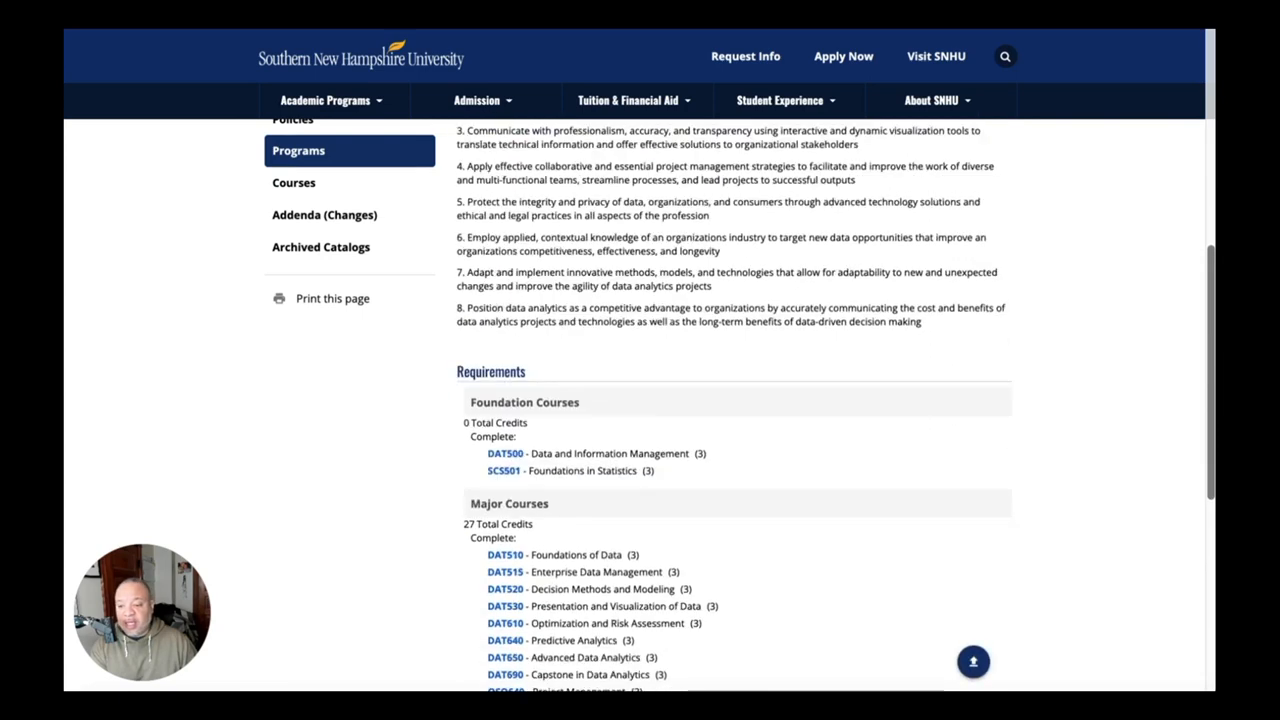
scroll(730, 400, "down", 1)
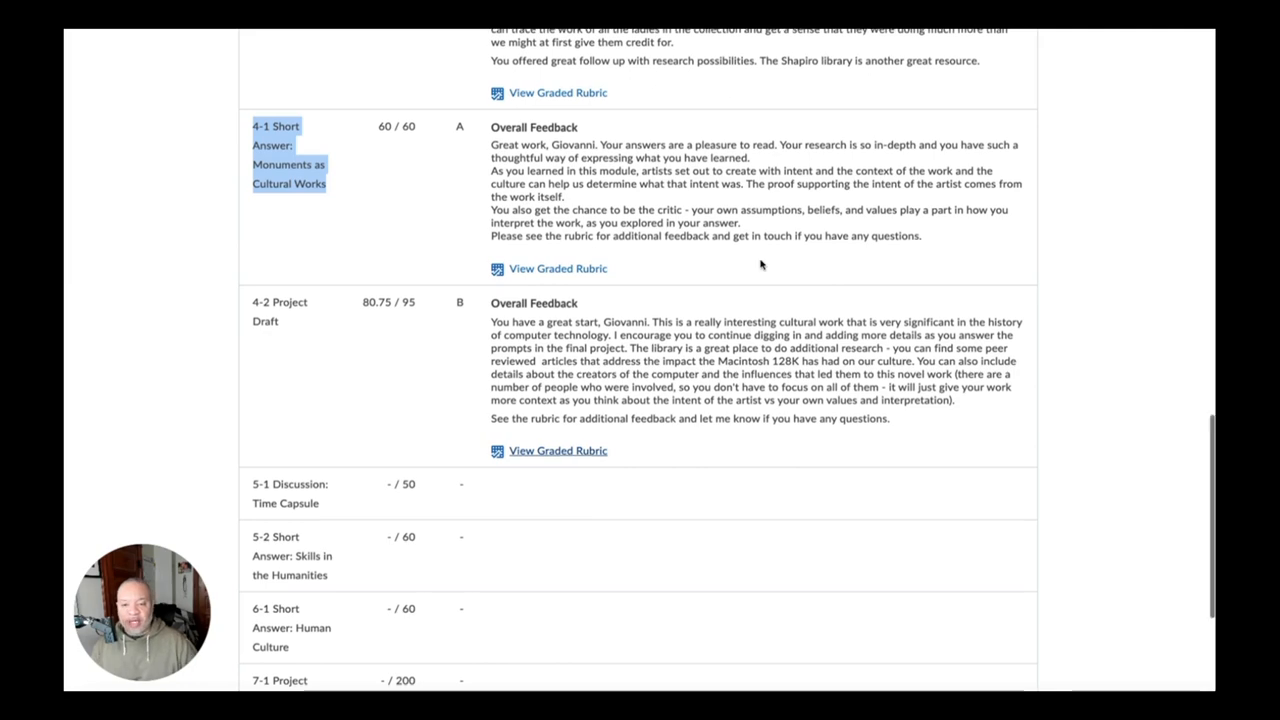
scroll(760, 258, "up", 2)
left_click(1207, 445)
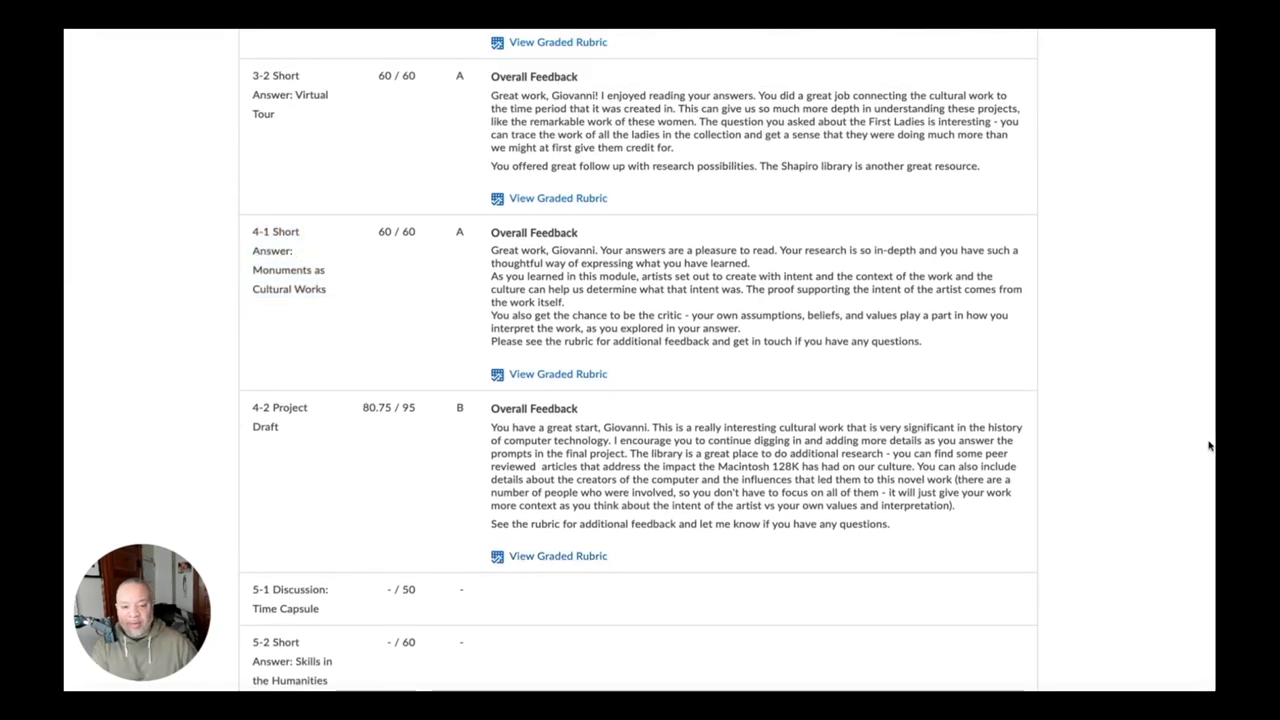
scroll(1207, 445, "up", 2)
left_click_drag(1207, 445, 1160, 52)
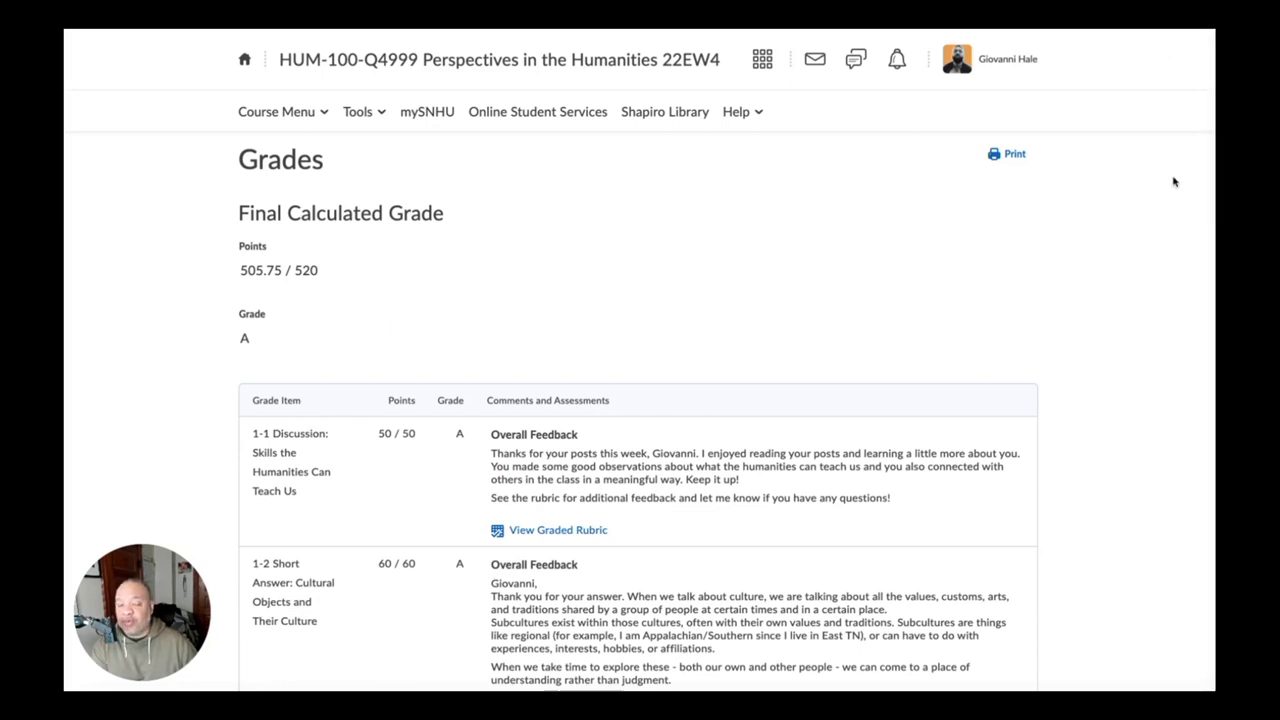
left_click_drag(1210, 110, 1212, 510)
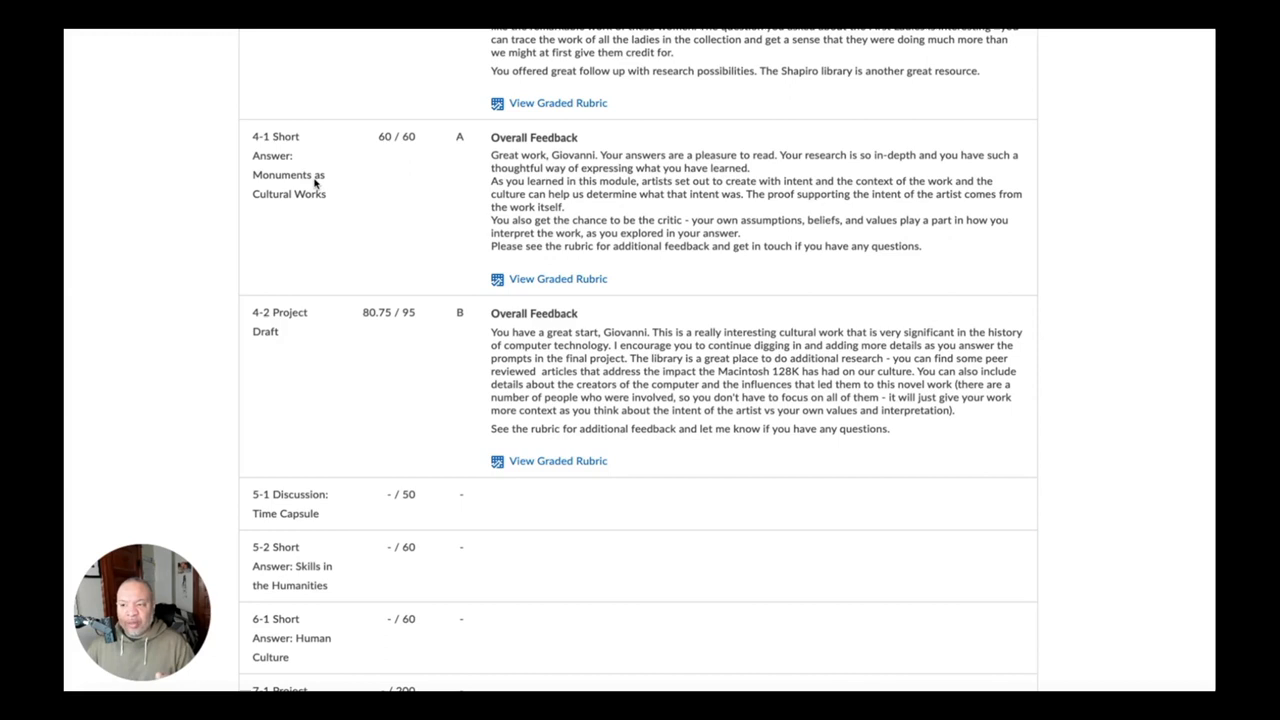
scroll(315, 182, "up", 1)
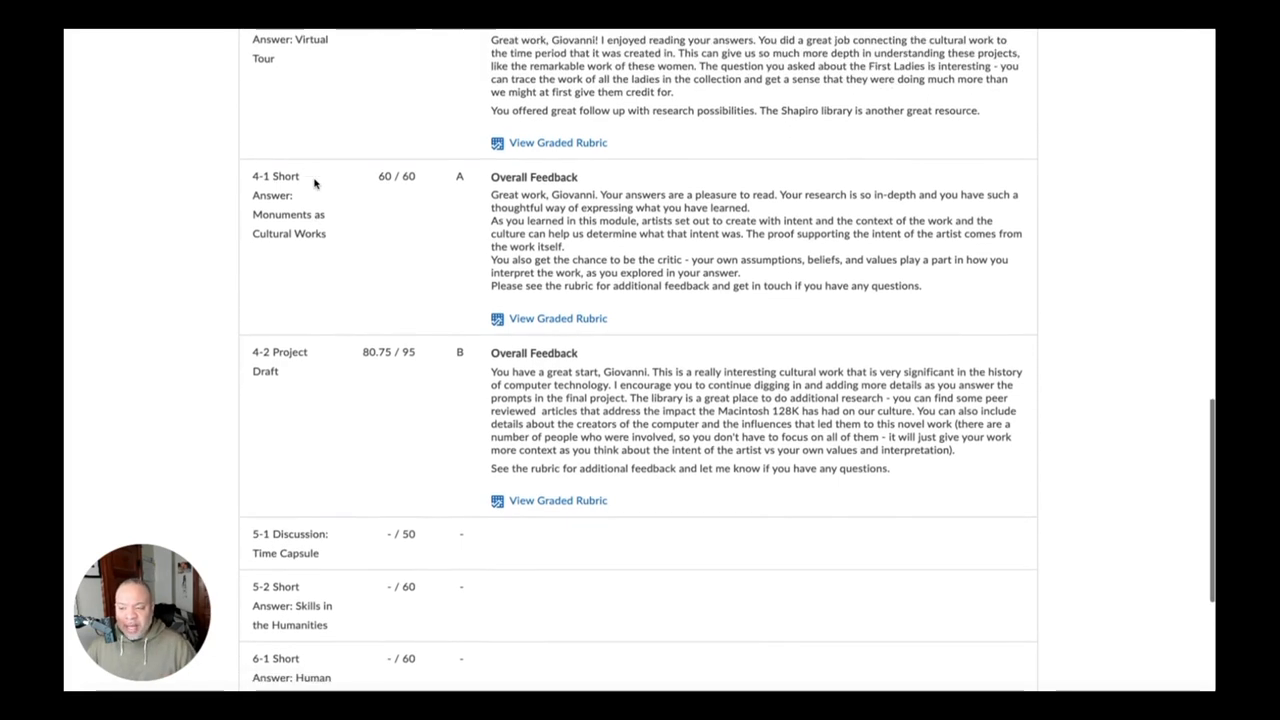
scroll(315, 182, "down", 2)
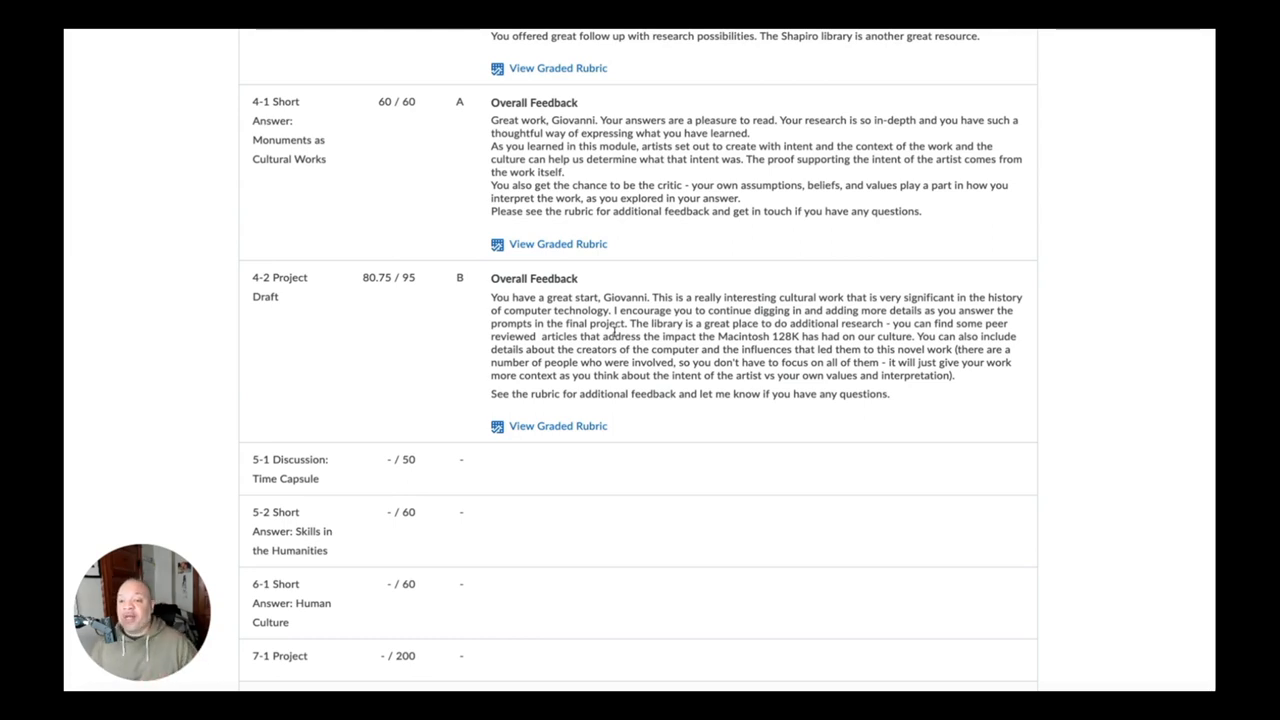
View the 4-2 Project Draft graded rubric totalling 85/100, then return to the grades list.
left_click(555, 426)
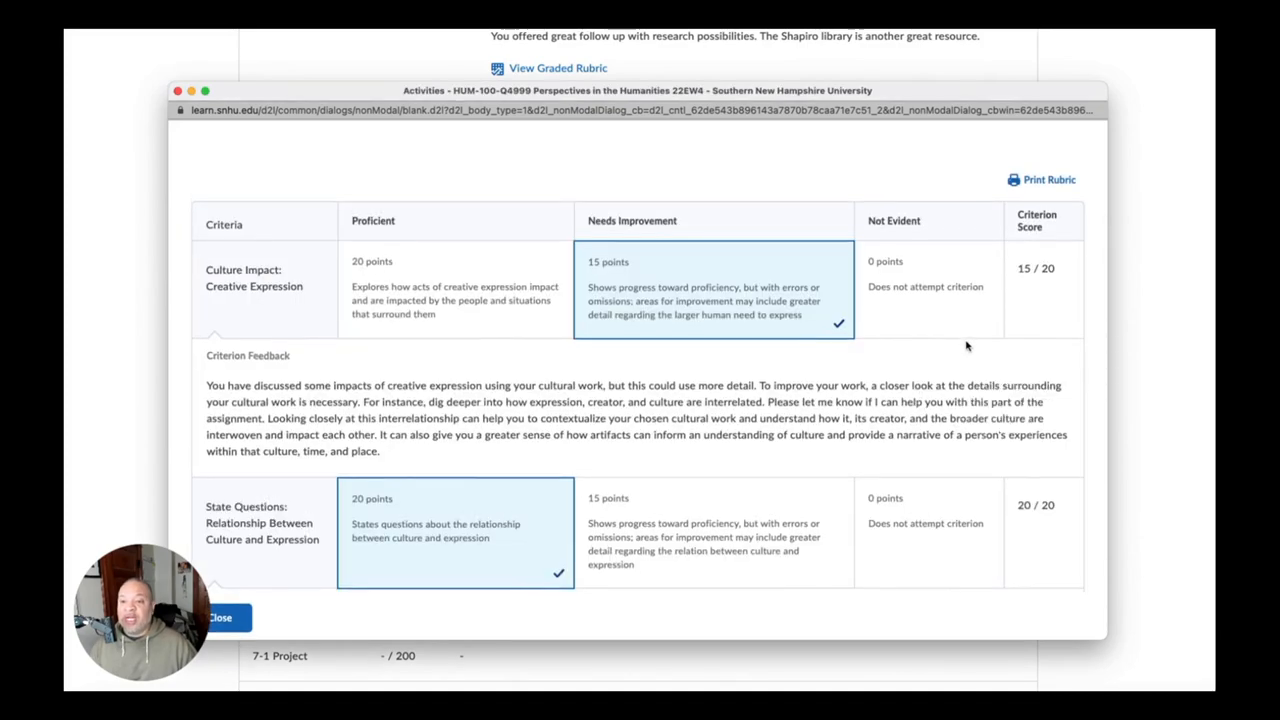
scroll(966, 345, "down", 3)
scroll(966, 345, "down", 2)
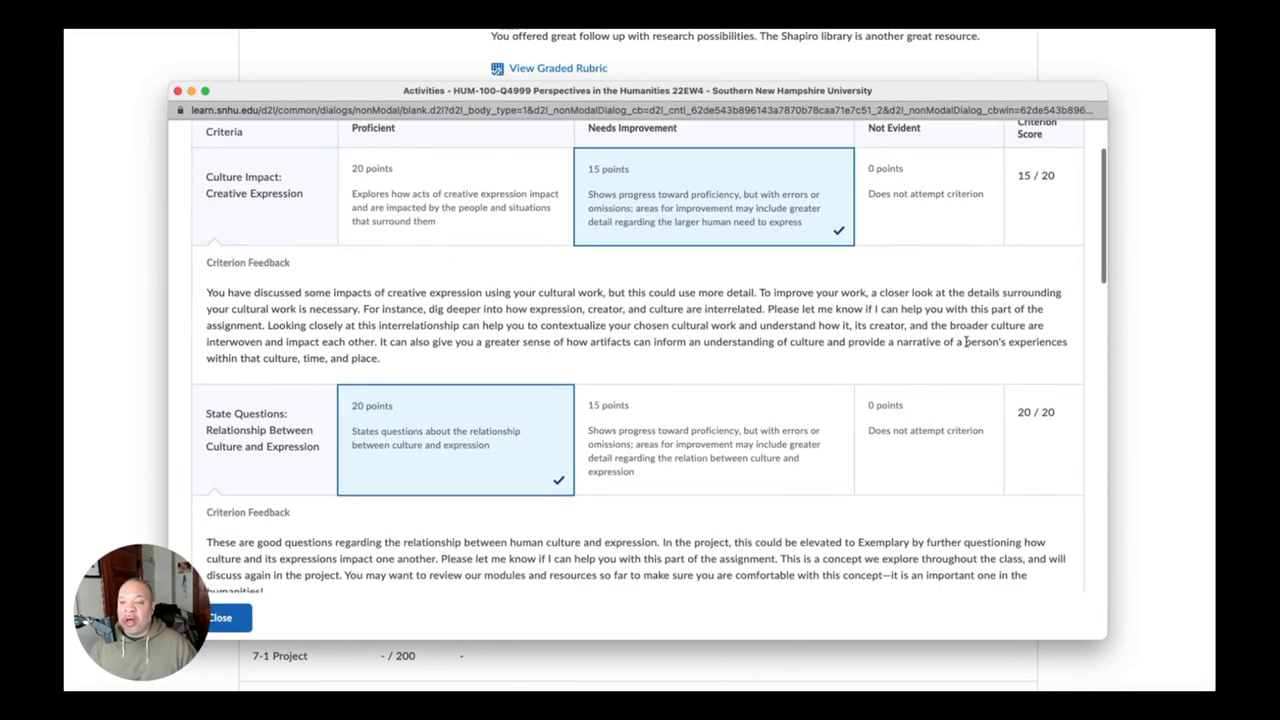
scroll(966, 345, "down", 2)
scroll(966, 345, "down", 2)
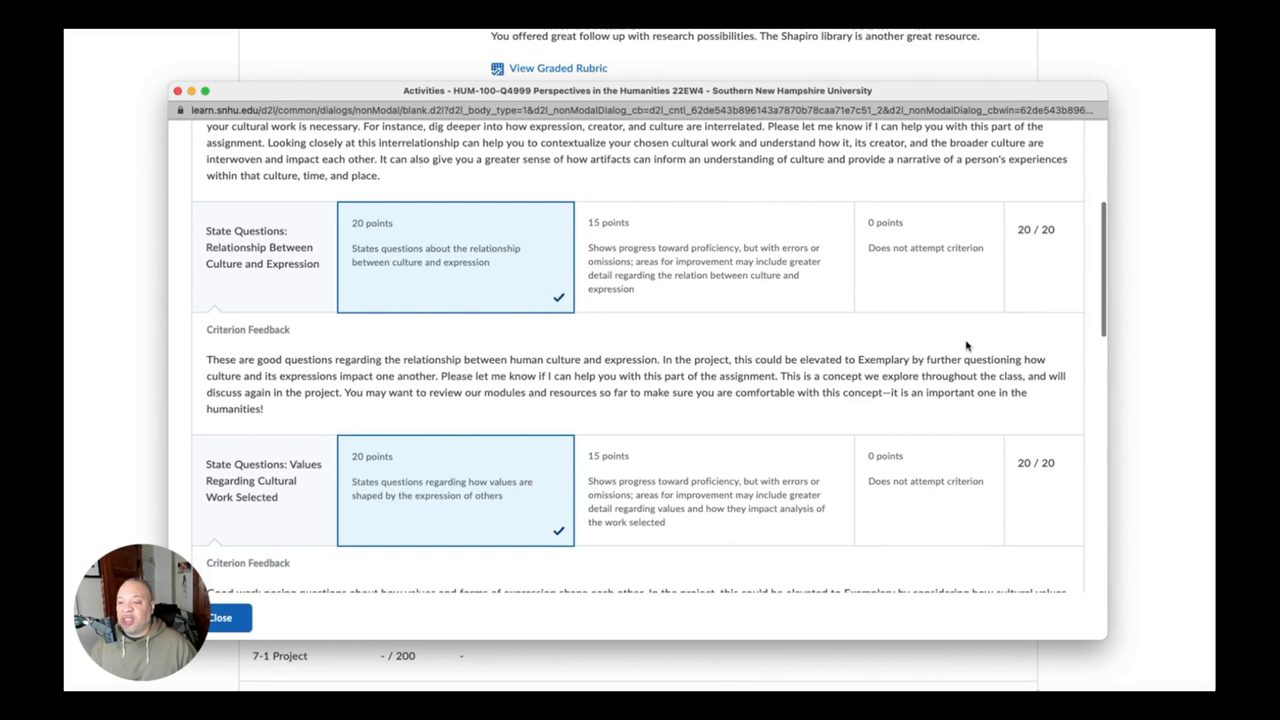
scroll(966, 345, "down", 1)
scroll(966, 345, "down", 2)
scroll(966, 345, "down", 2)
scroll(966, 345, "down", 1)
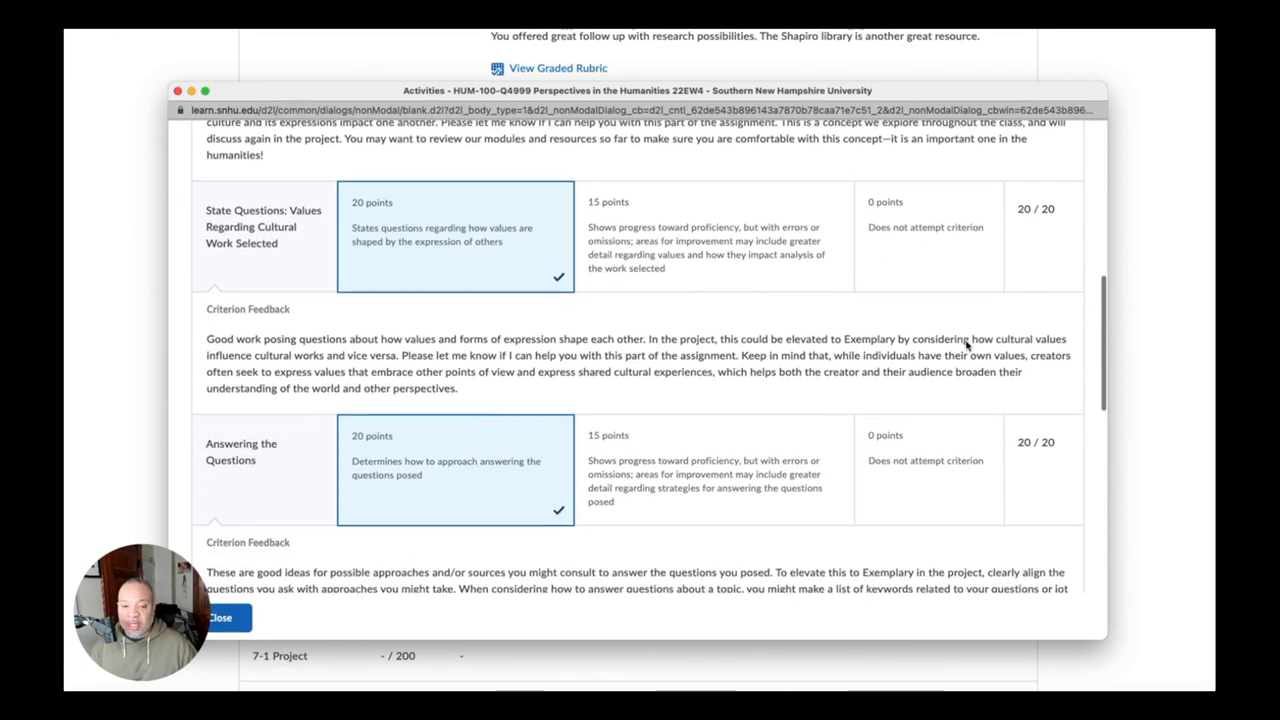
scroll(966, 345, "down", 1)
scroll(966, 345, "down", 2)
scroll(966, 345, "down", 2)
scroll(966, 345, "down", 1)
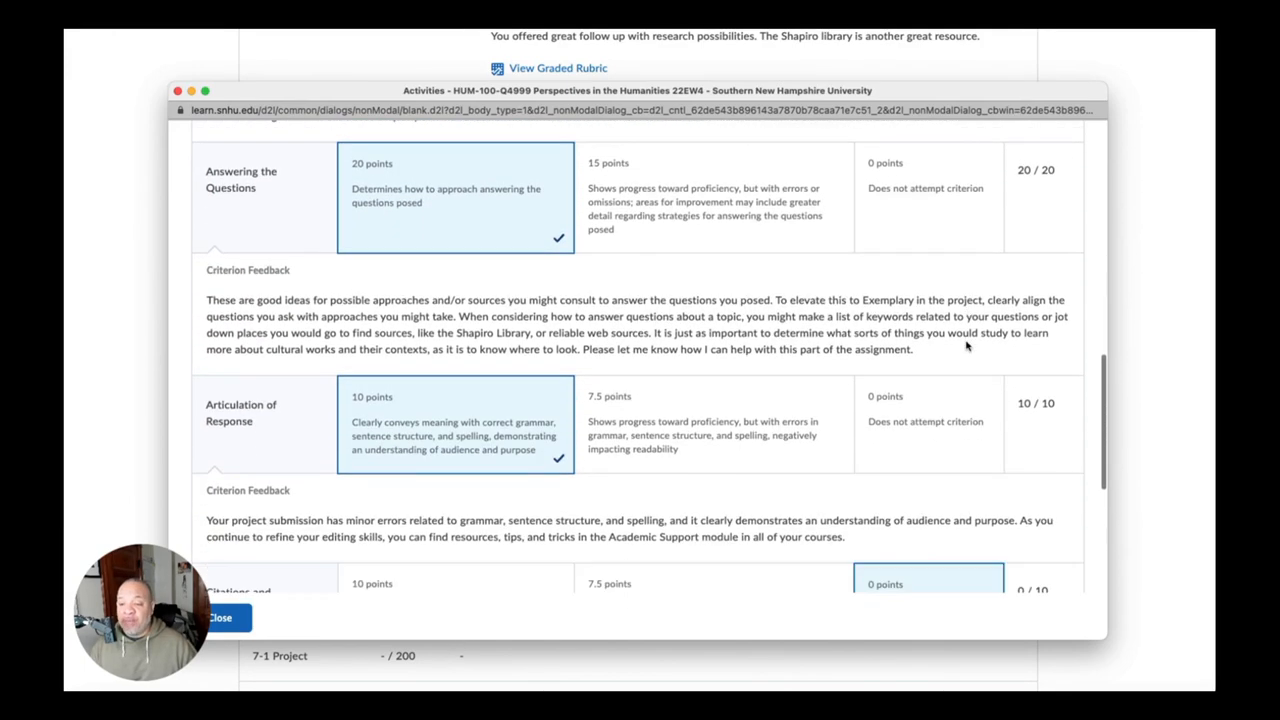
scroll(966, 345, "down", 2)
scroll(966, 345, "down", 2)
scroll(966, 345, "down", 1)
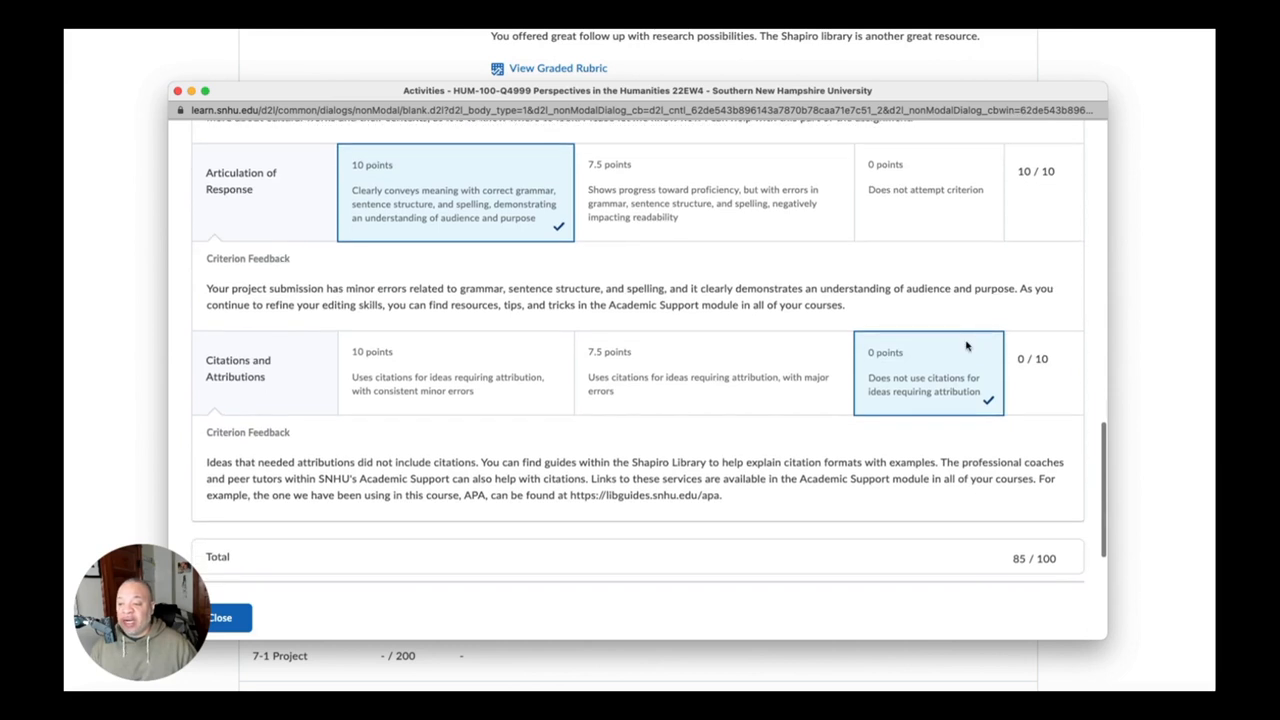
scroll(966, 345, "down", 1)
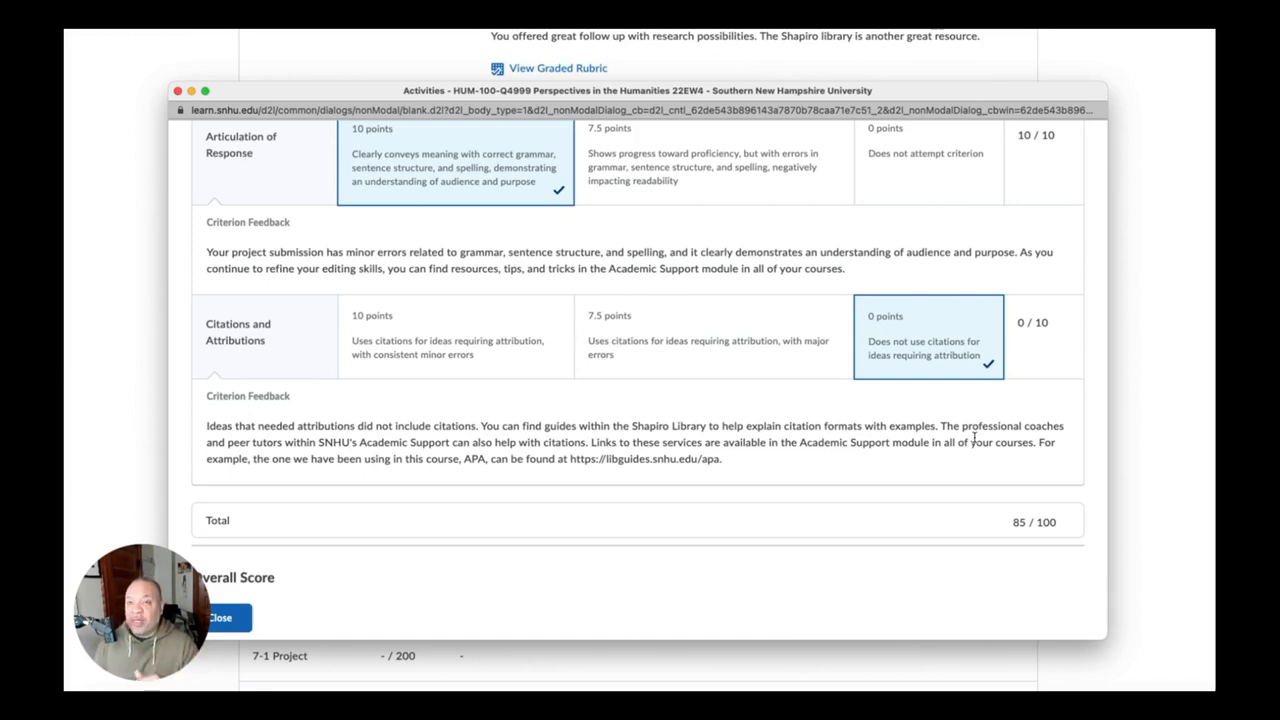
left_click(178, 91)
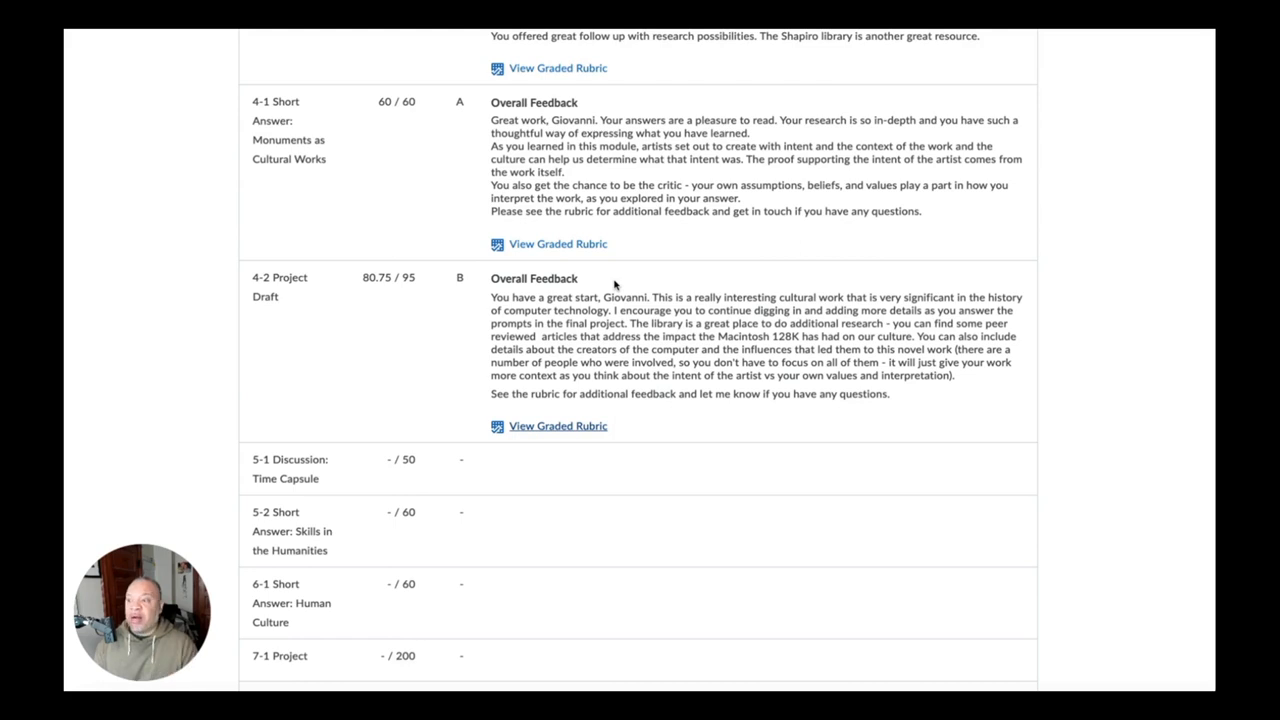
scroll(615, 284, "down", 3)
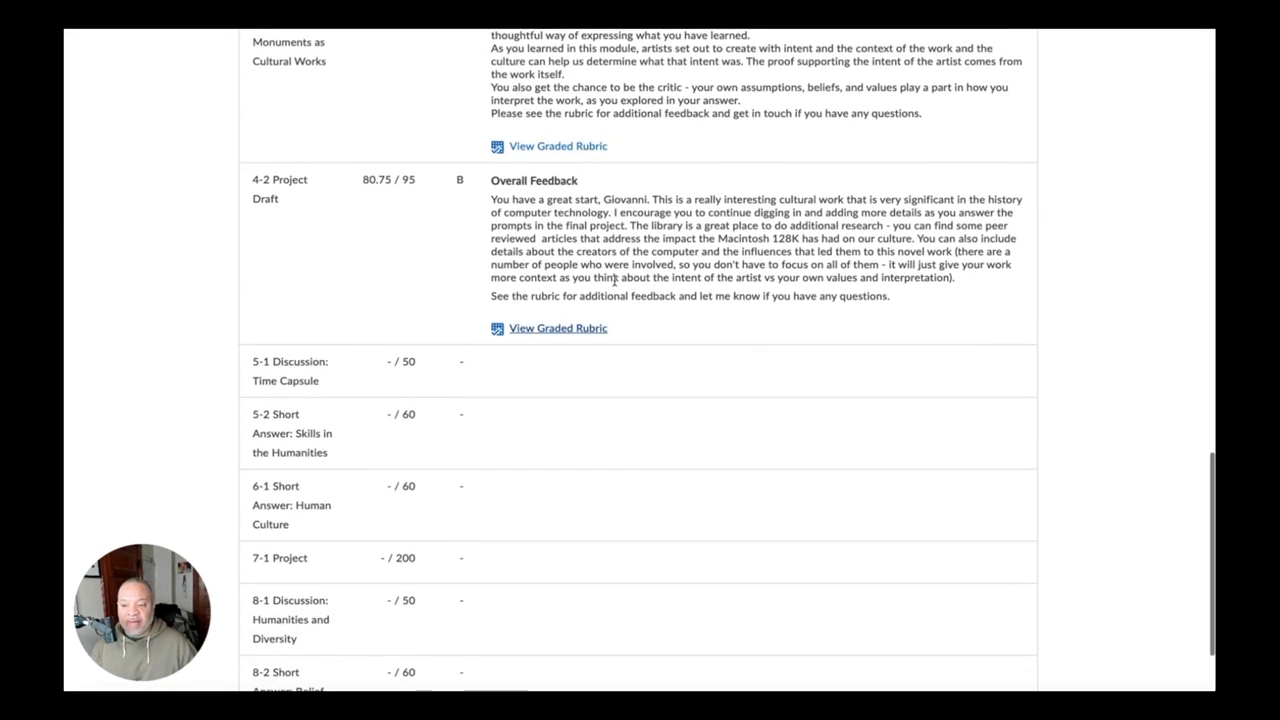
scroll(615, 284, "down", 2)
scroll(615, 284, "down", 2)
scroll(615, 284, "down", 1)
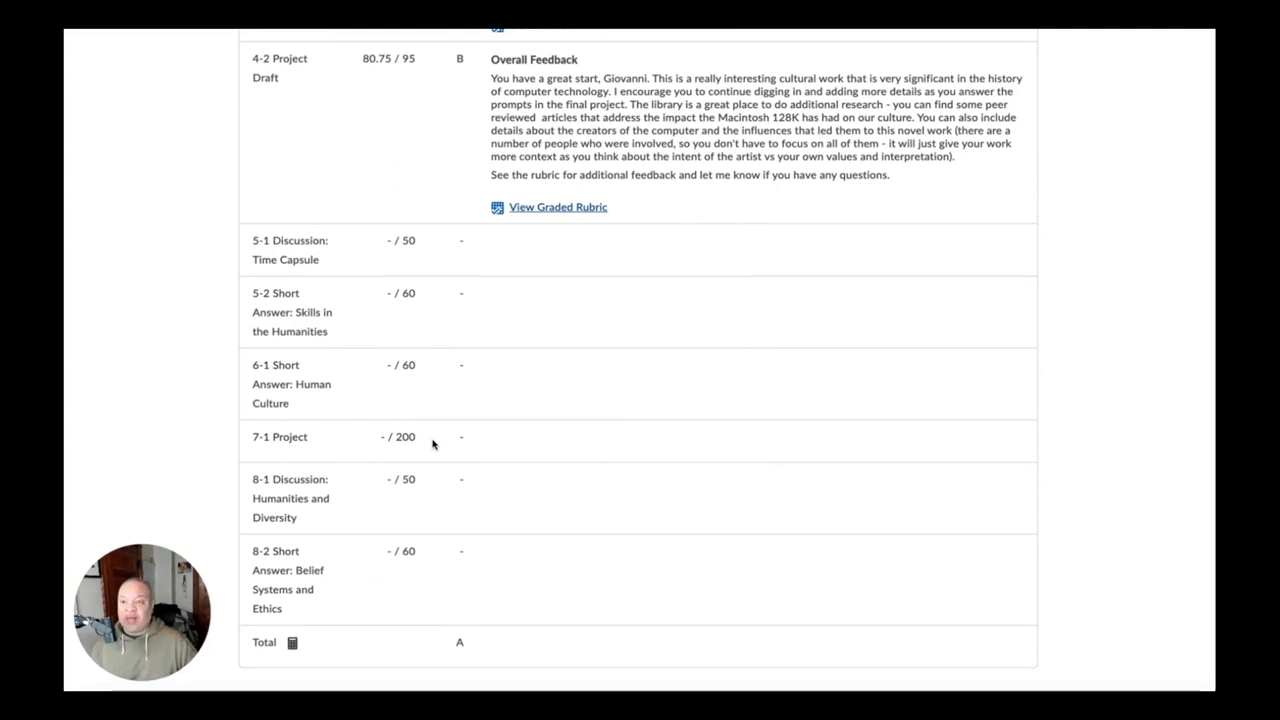
scroll(433, 444, "up", 1)
scroll(433, 444, "down", 1)
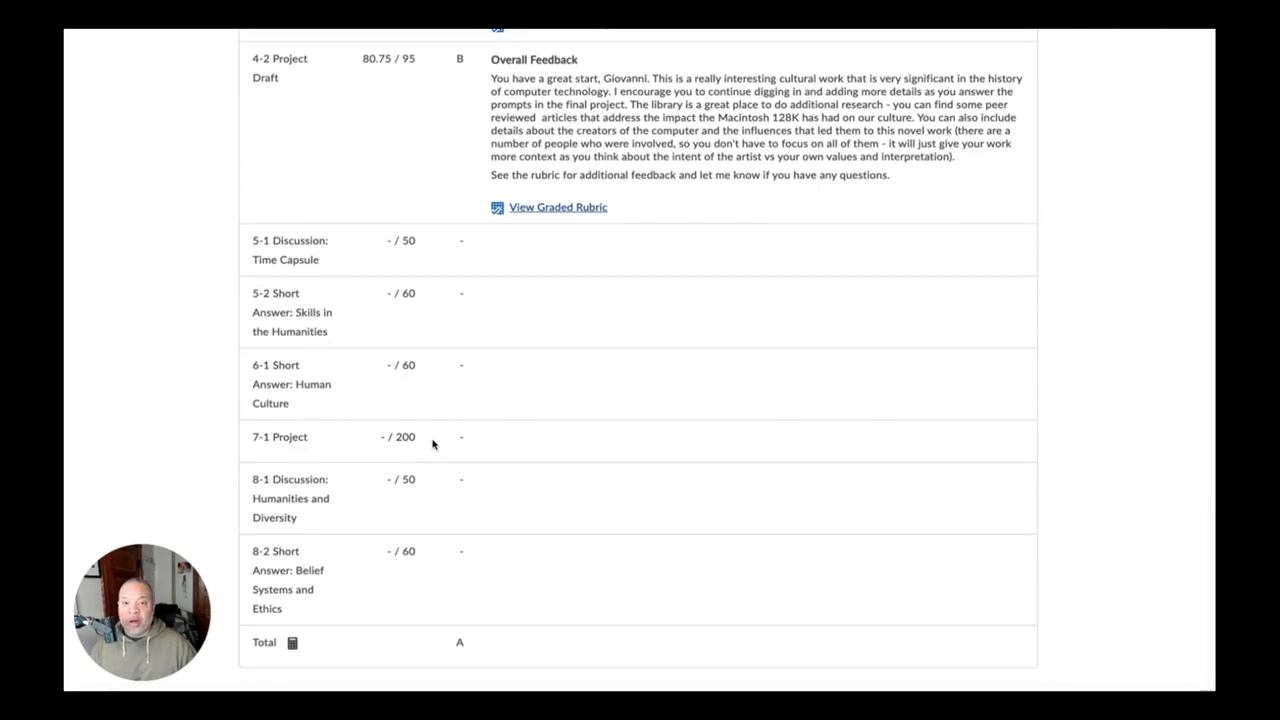